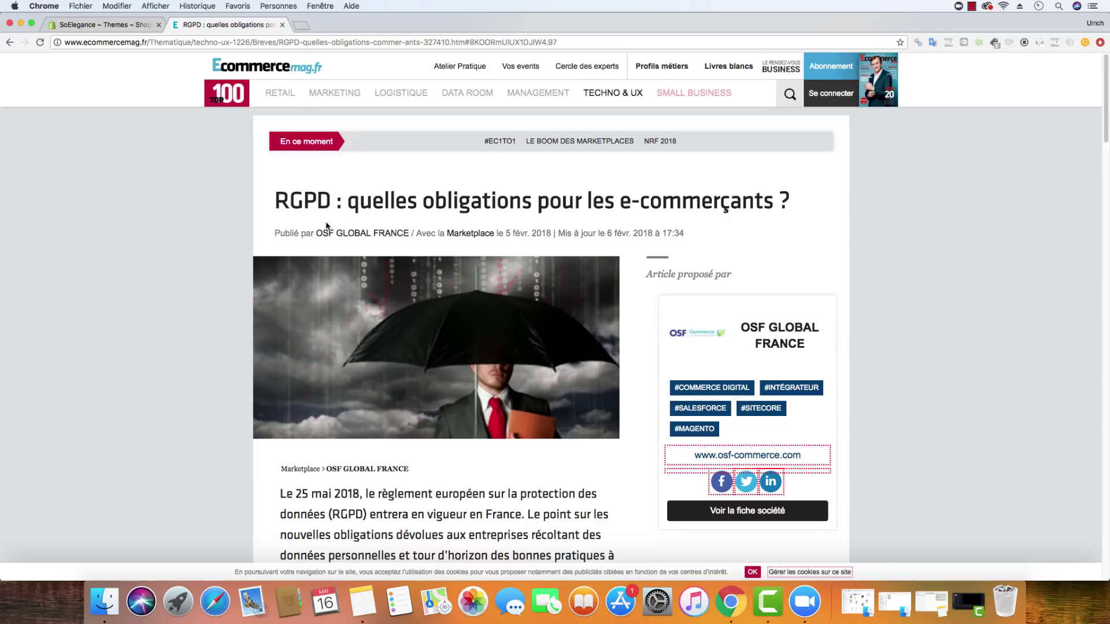
- Switch to the Shopify admin and launch the theme update from the installed Ecomfly Fastlane app
left_click(129, 28)
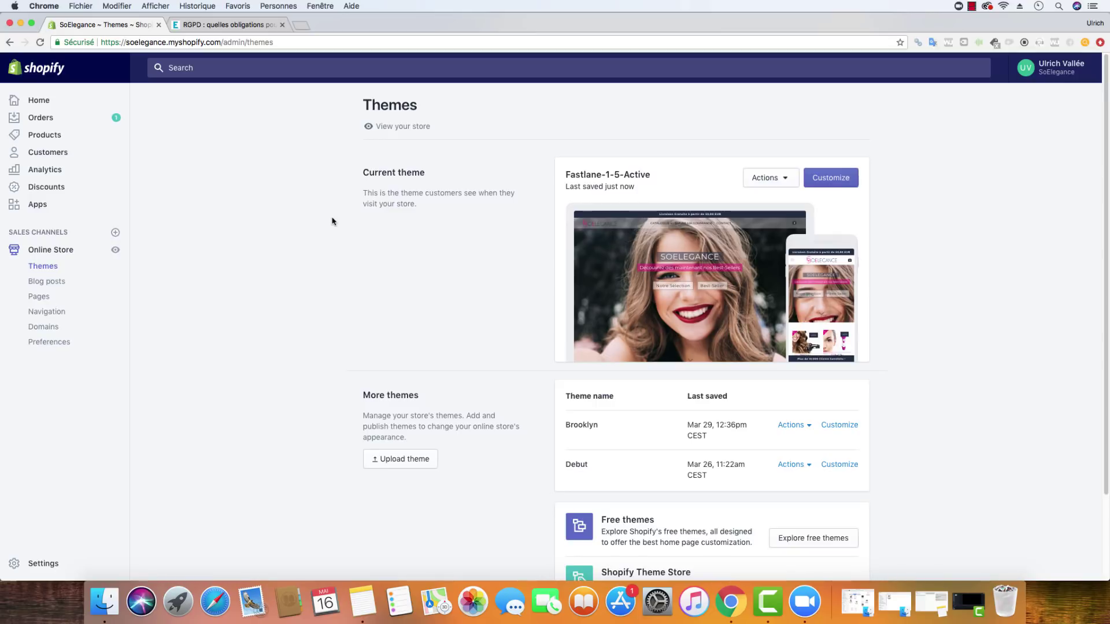
left_click(40, 206)
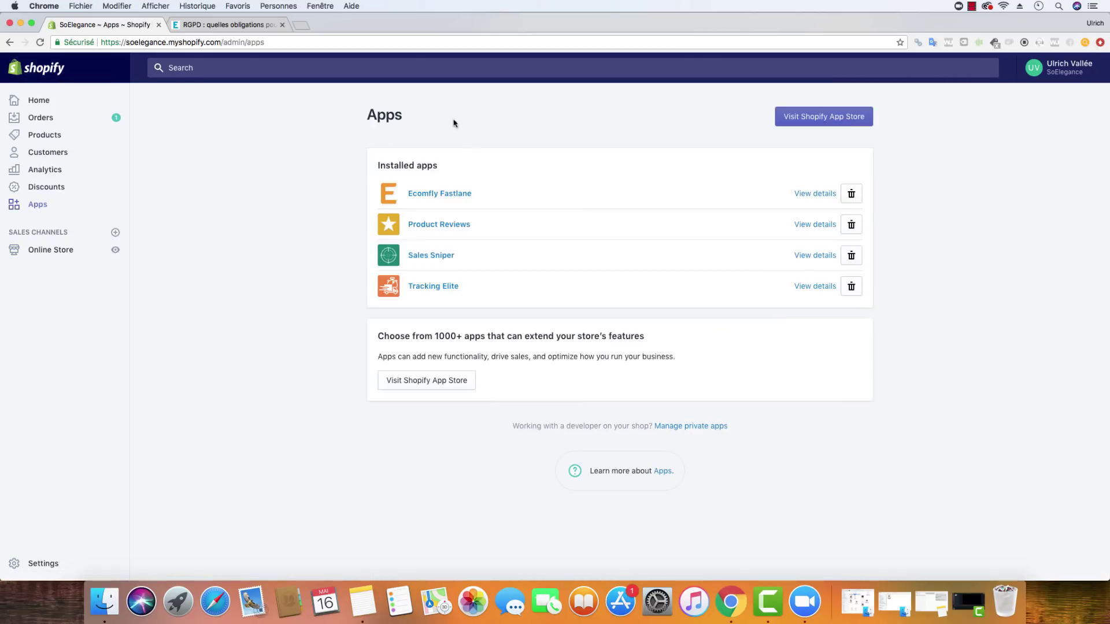
left_click(452, 194)
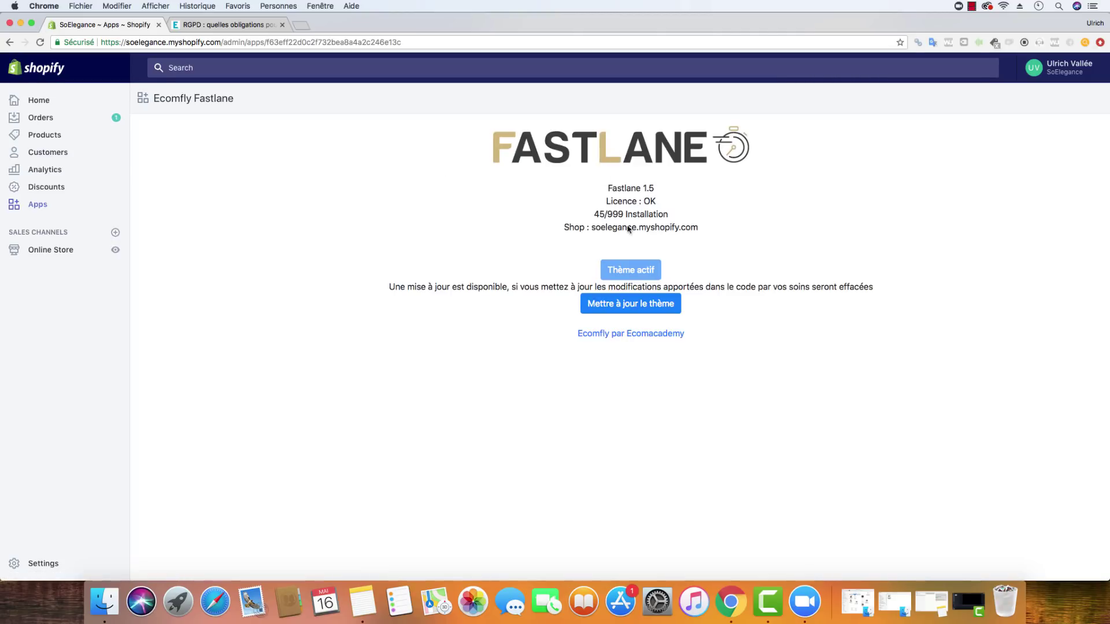
left_click(623, 309)
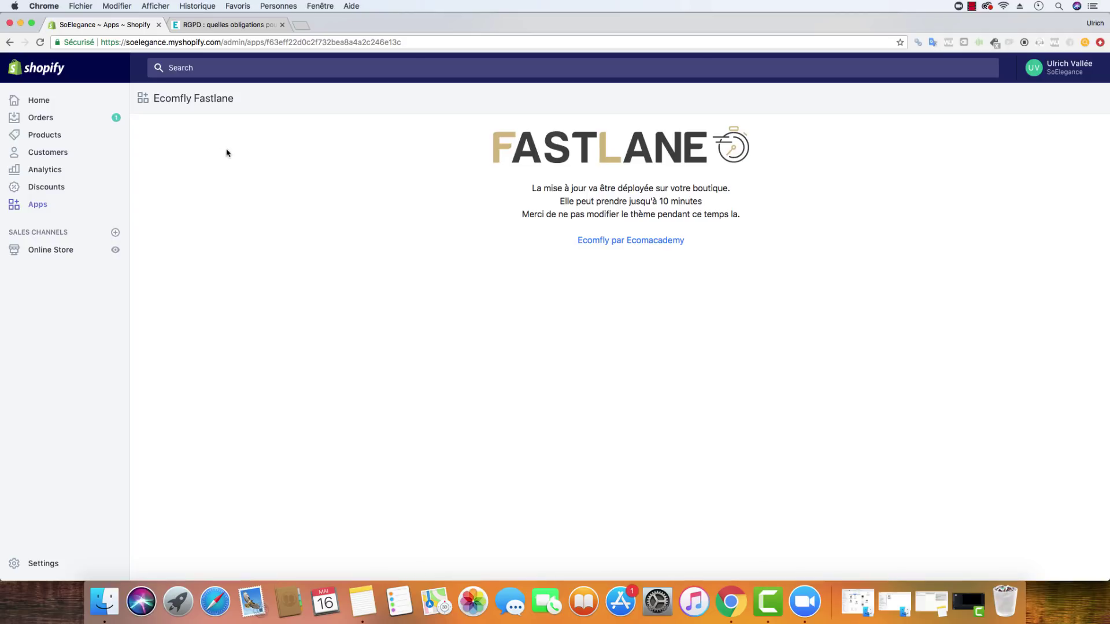
- Check the theme version in the Ecomfly Fastlane app and the current theme's name on the online store's Themes page
left_click(55, 255)
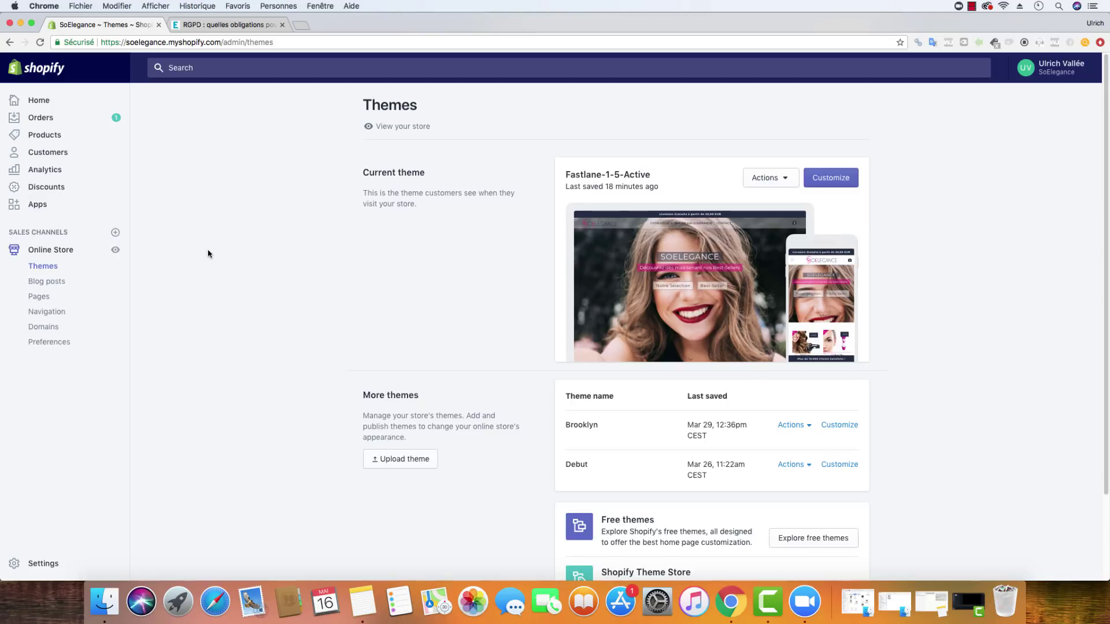
left_click(35, 205)
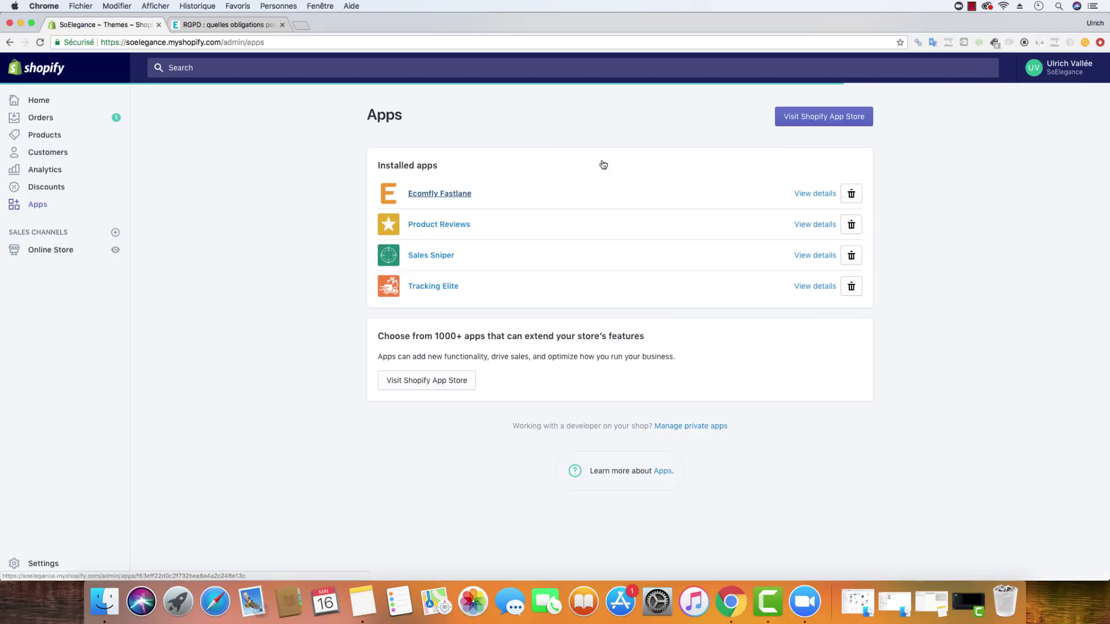
left_click(471, 193)
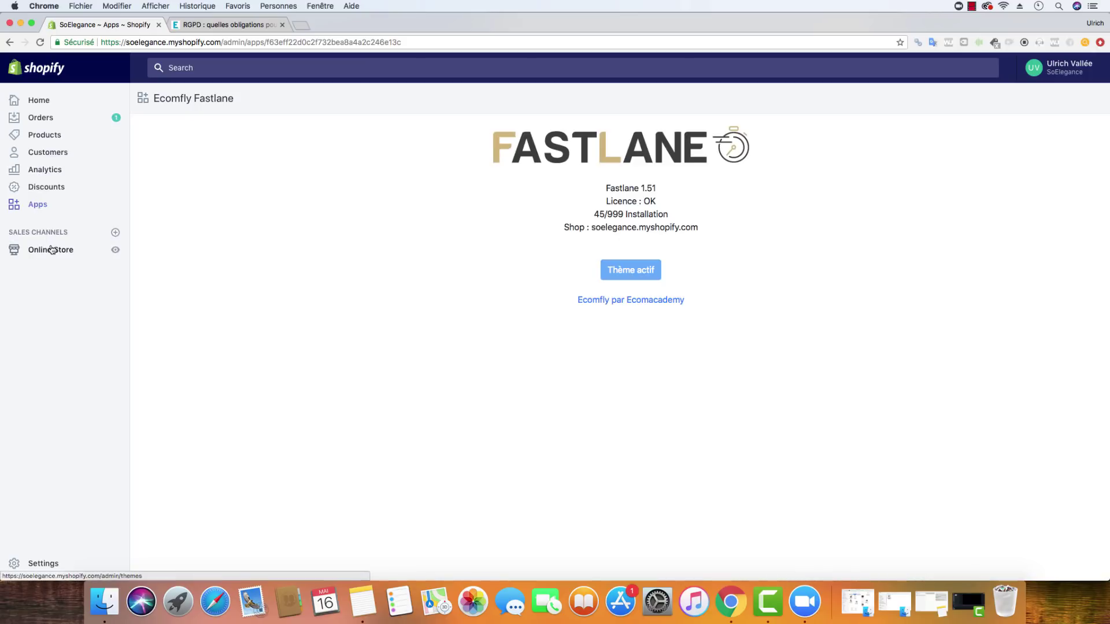
left_click(51, 249)
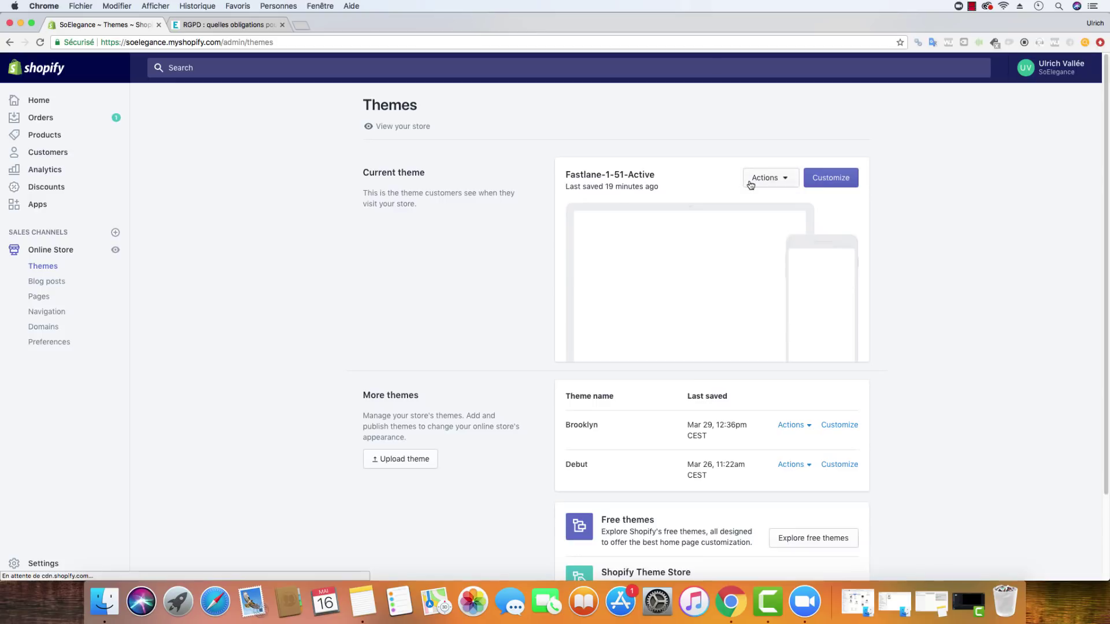
mouse_move(658, 178)
left_mouse_down()
mouse_move(605, 177)
mouse_move(651, 177)
left_mouse_up()
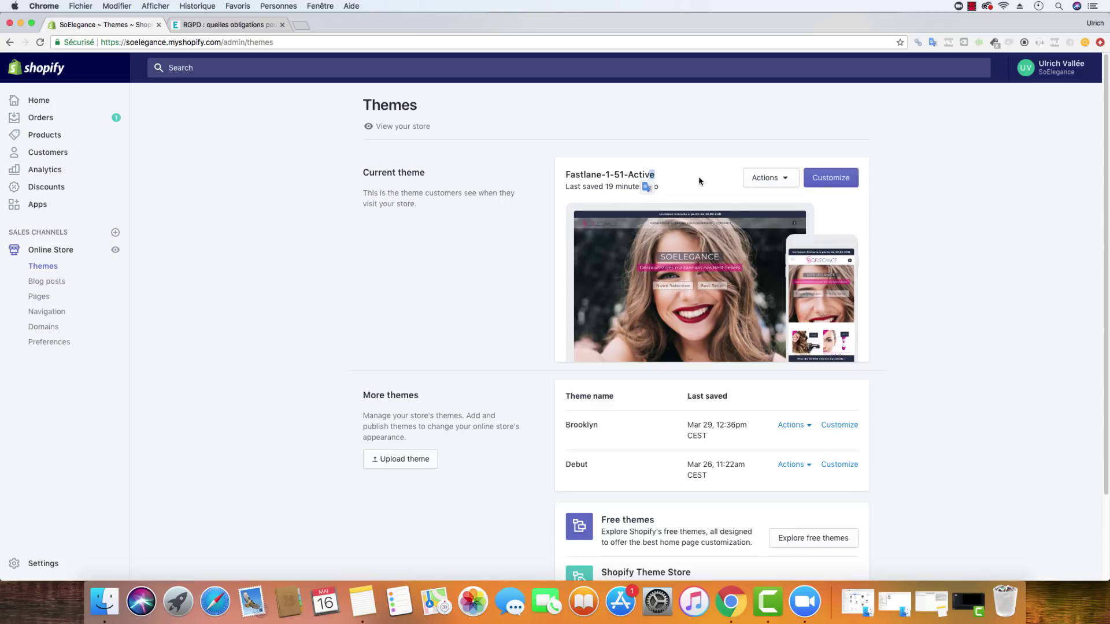
left_click(731, 107)
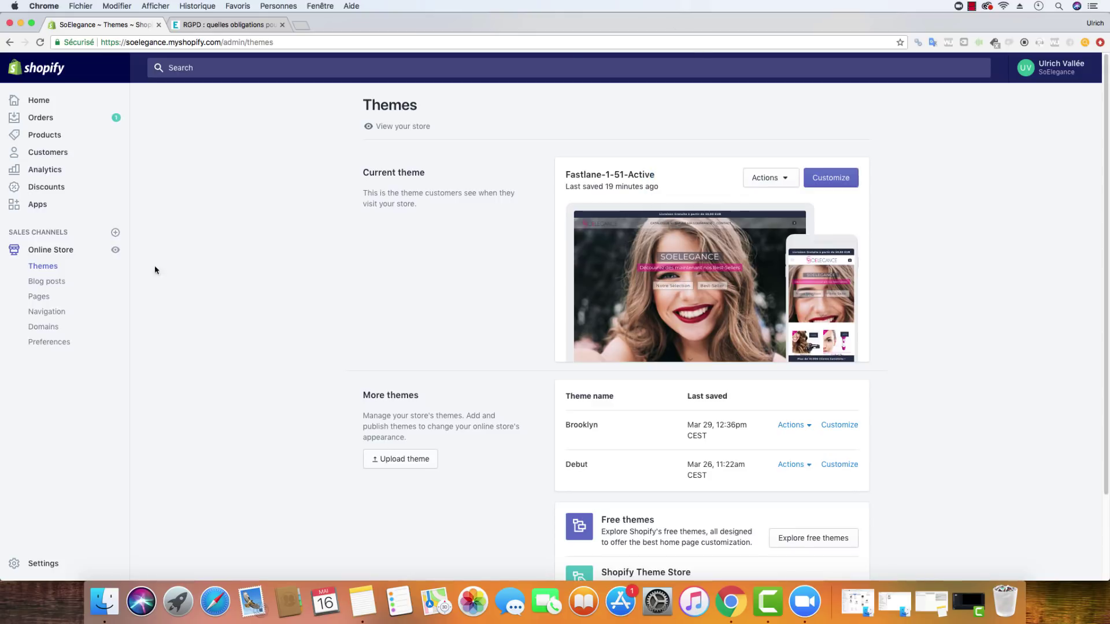
- View the live storefront and browse the home page down to the newsletter sign-up in the footer
left_click(115, 251)
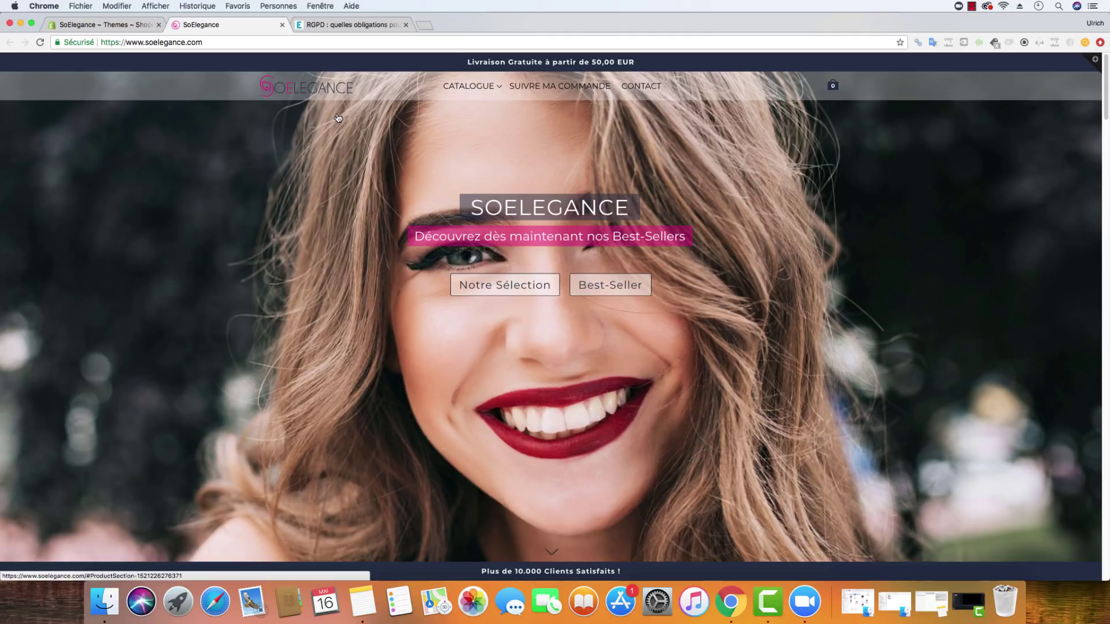
scroll(393, 199, "down", 15)
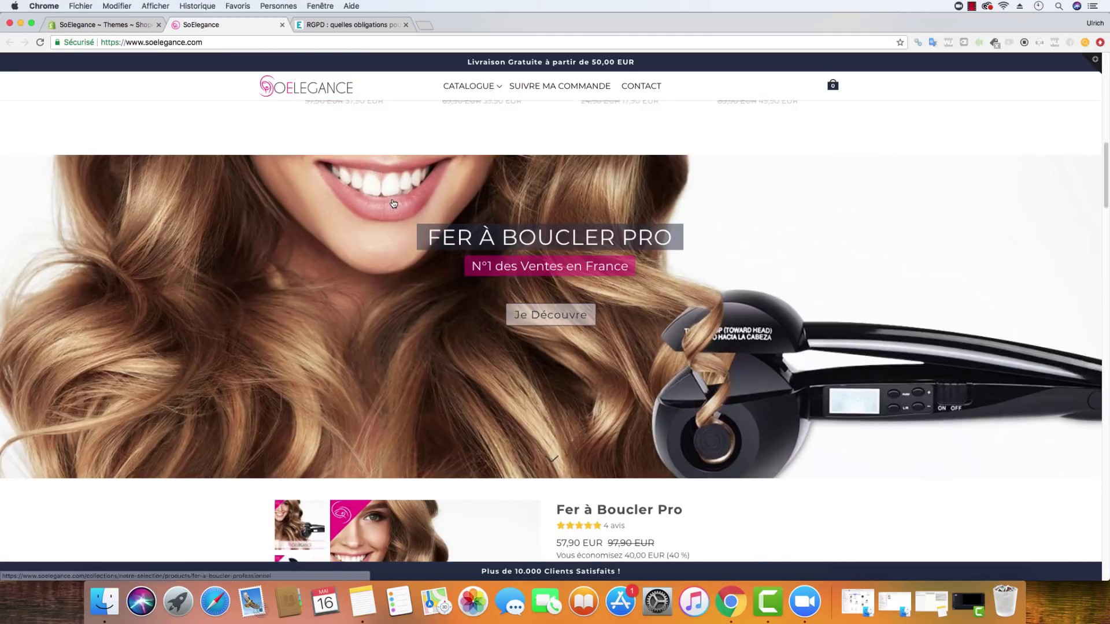
scroll(392, 202, "up", 8)
scroll(396, 197, "down", 6)
scroll(395, 197, "down", 5)
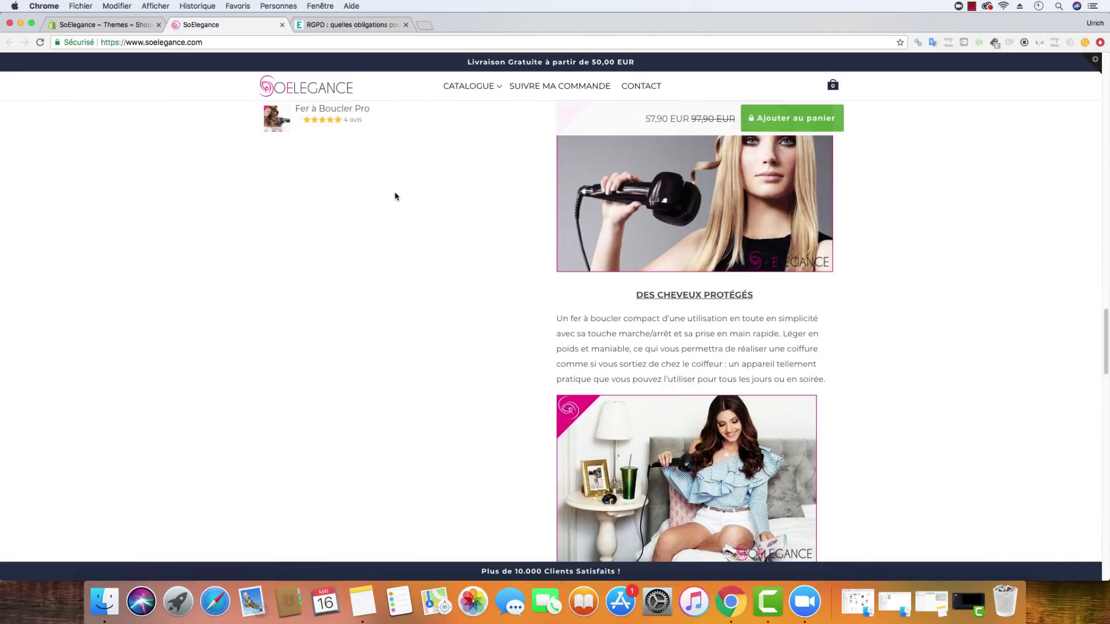
scroll(394, 196, "up", 15)
scroll(395, 196, "down", 12)
scroll(395, 196, "down", 15)
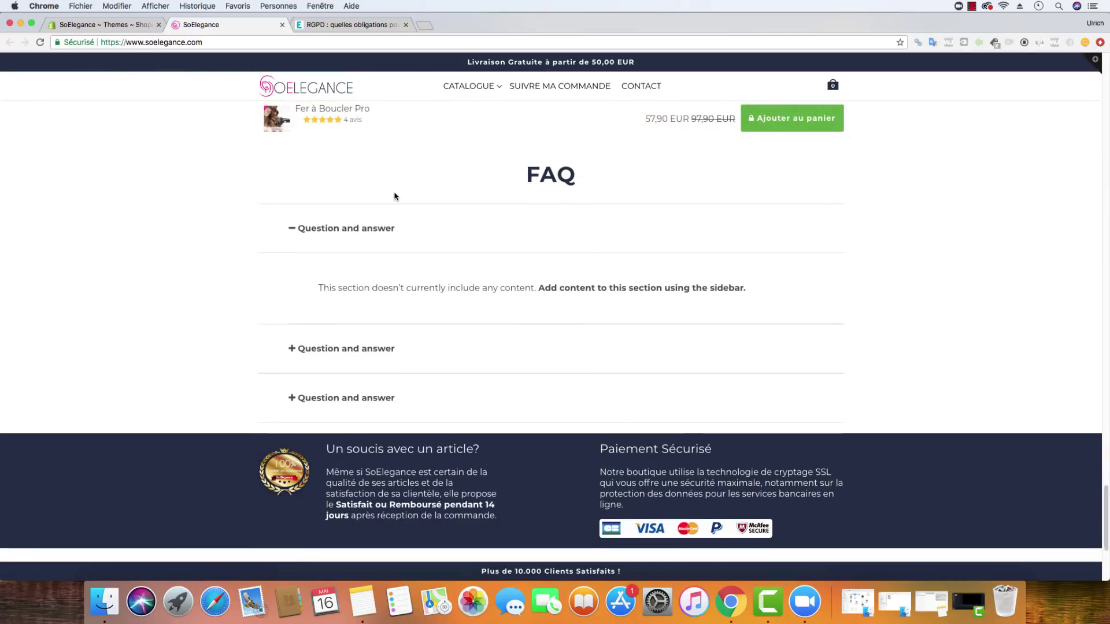
scroll(393, 196, "down", 5)
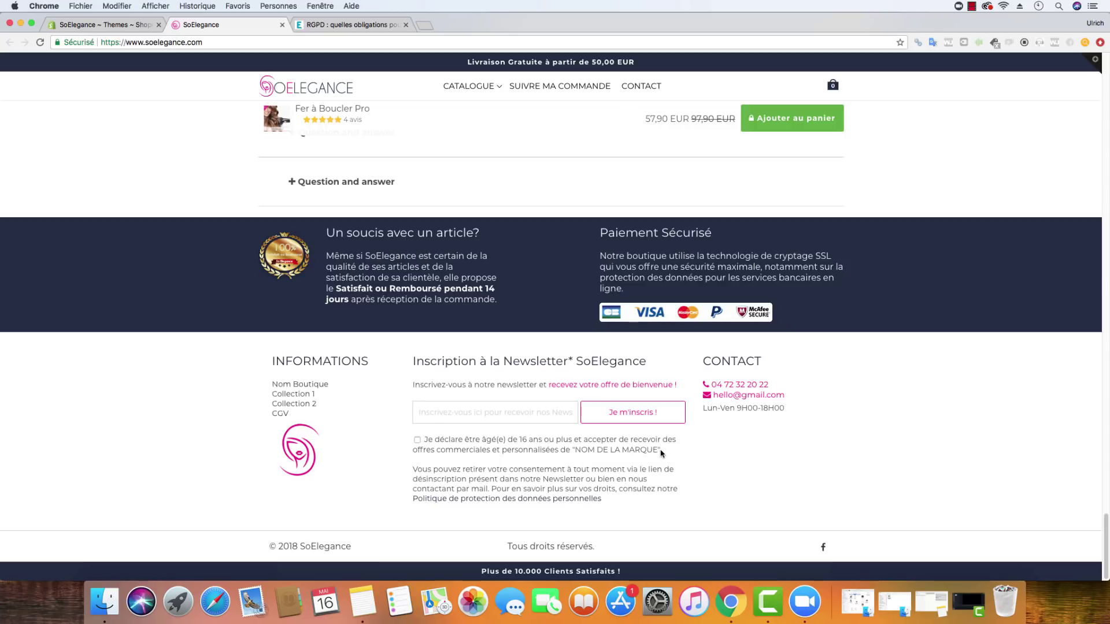
- Examine the "NOM DE LA MARQUE" placeholder in the newsletter consent text and the contact e-mail in the footer
left_click_drag(662, 454, 576, 457)
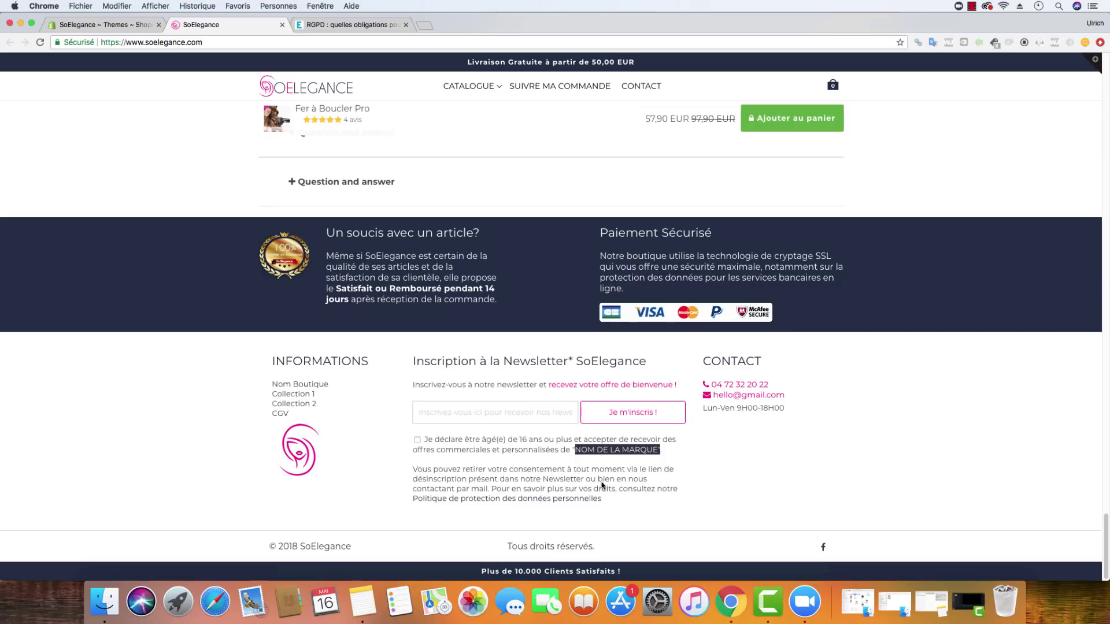
left_click_drag(786, 396, 712, 399)
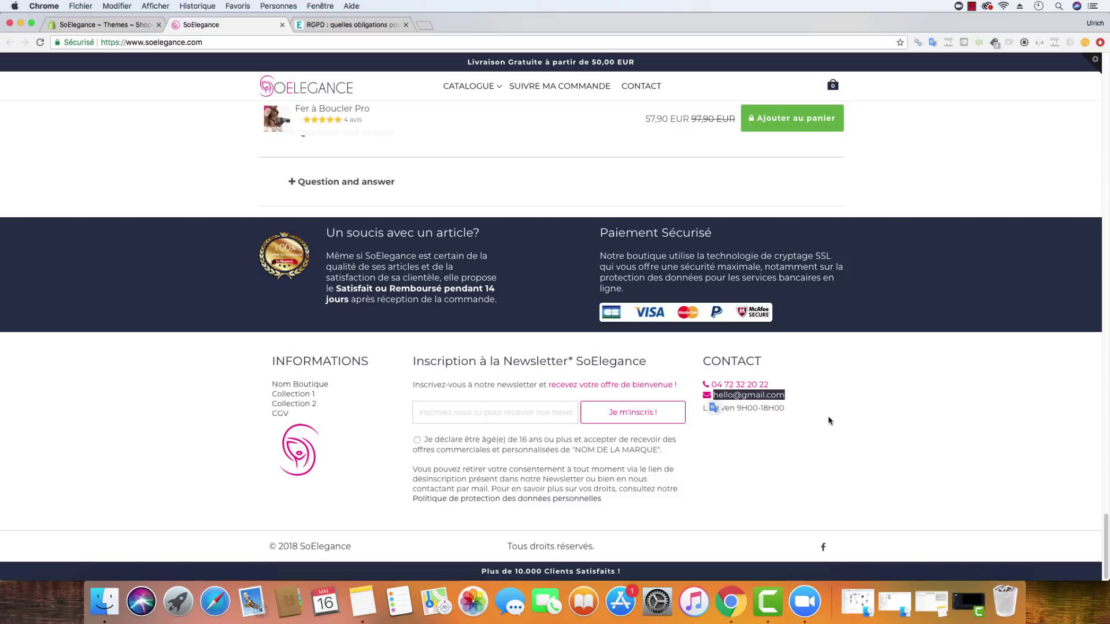
left_click(989, 443)
left_click_drag(788, 397, 712, 398)
left_click(818, 432)
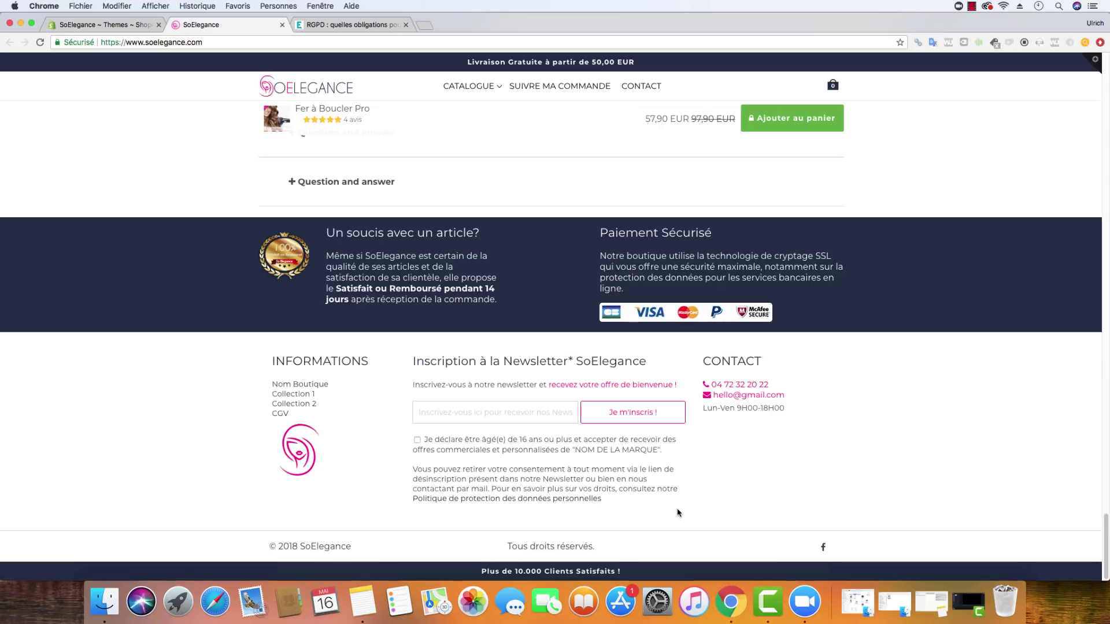
- Preview the "Politique de protection des données personnelles" popup, close it and examine the newsletter's age and consent statement
left_click(486, 501)
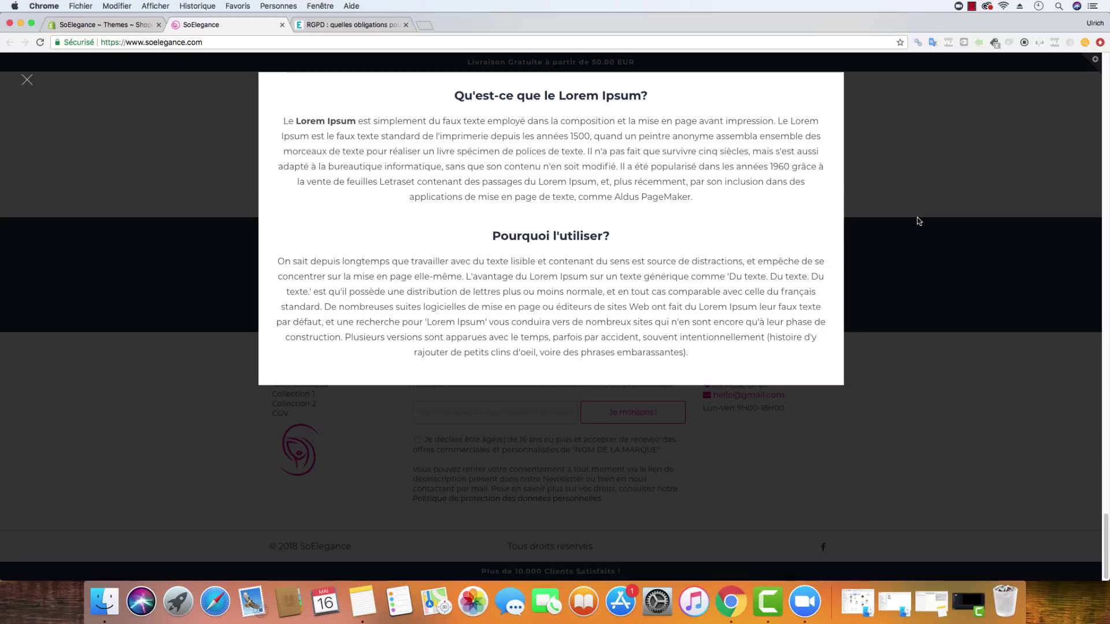
left_click(29, 82)
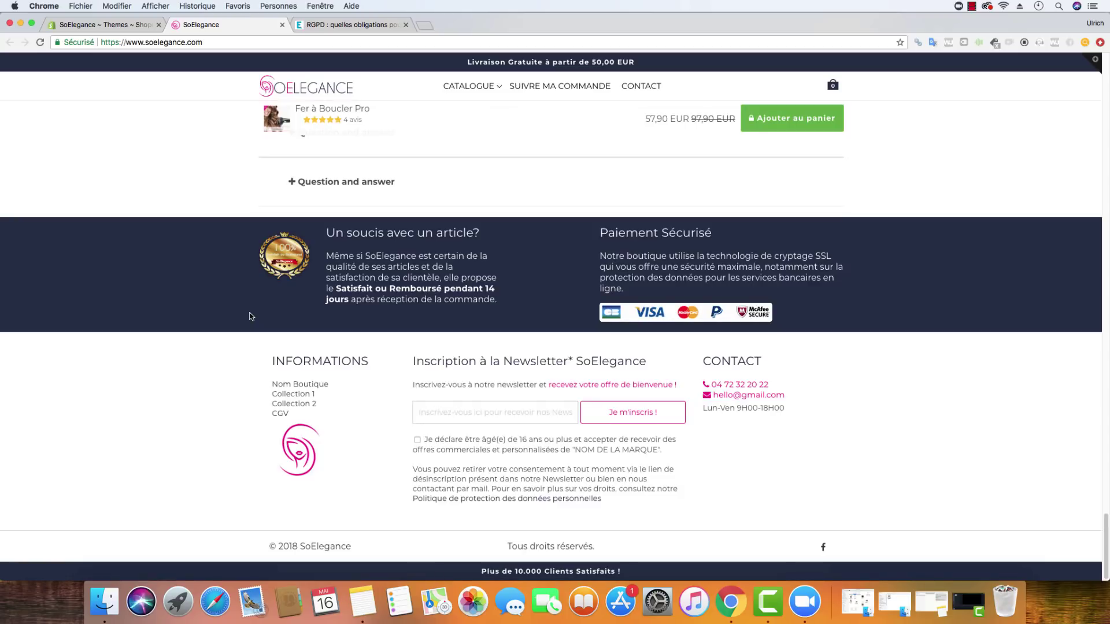
left_click_drag(670, 451, 429, 441)
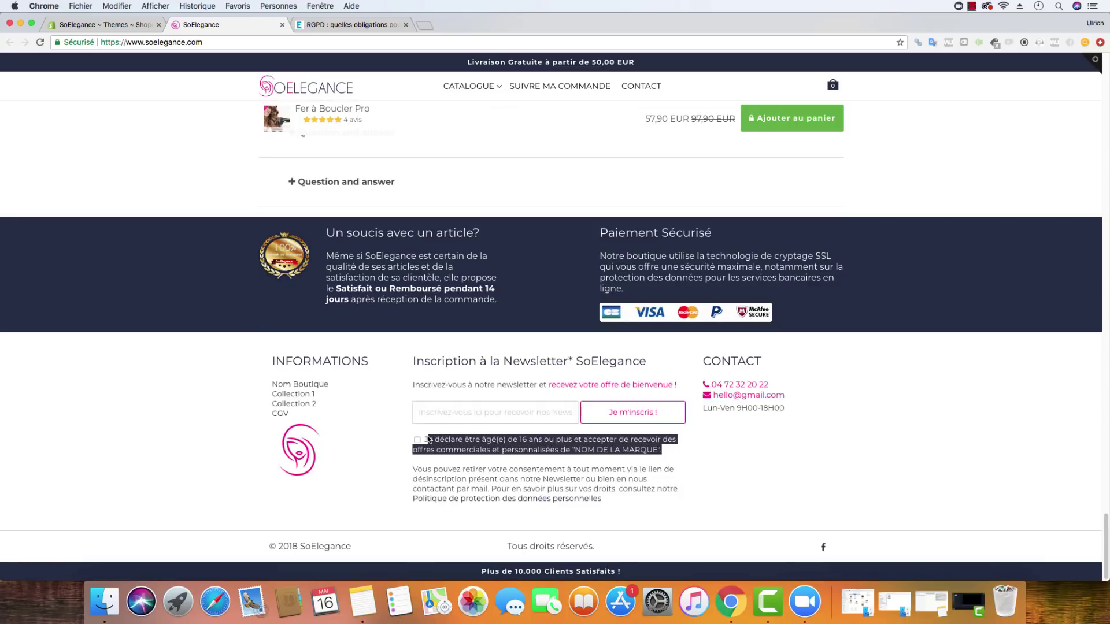
left_click(440, 382)
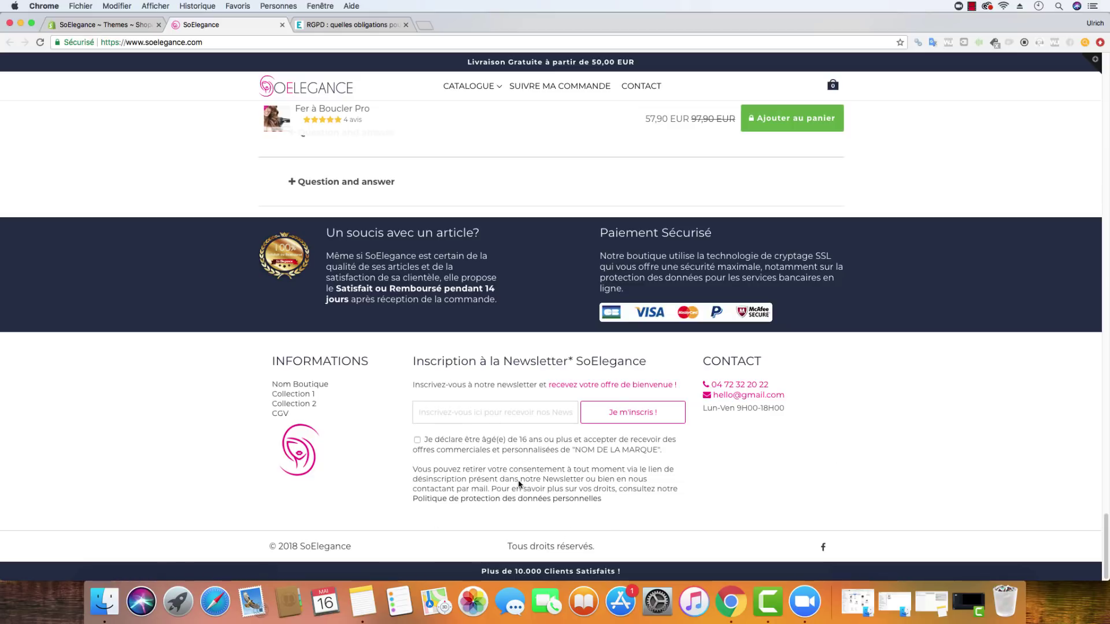
- Open the Footer - Second Row theme settings of the current Fastlane theme in the Shopify theme customizer
left_click(118, 27)
left_click(830, 178)
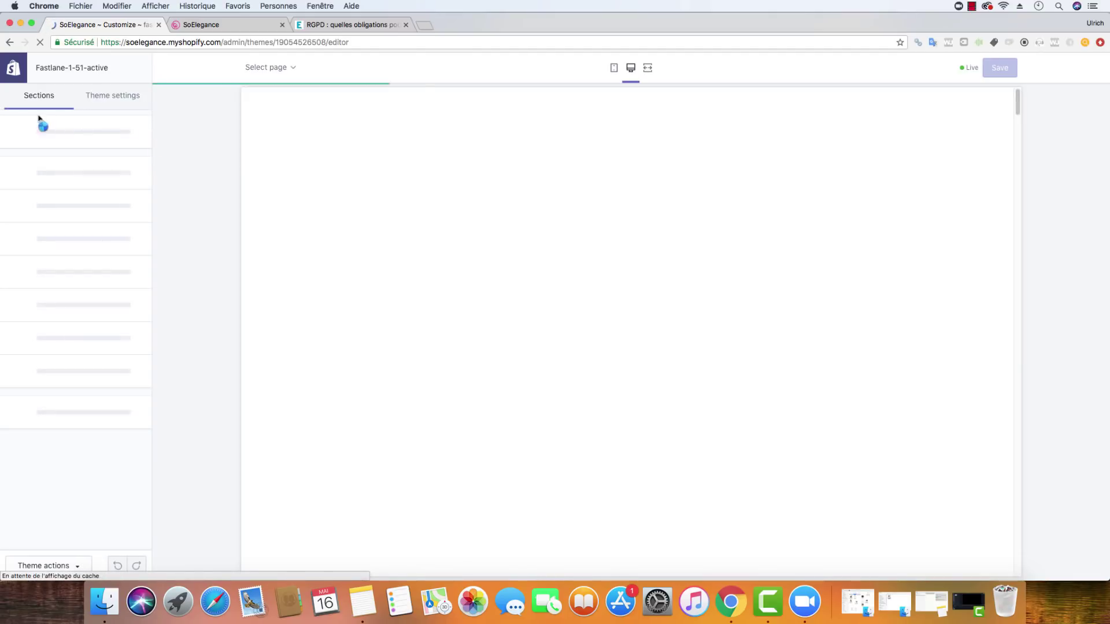
left_click(107, 96)
scroll(110, 248, "down", 10)
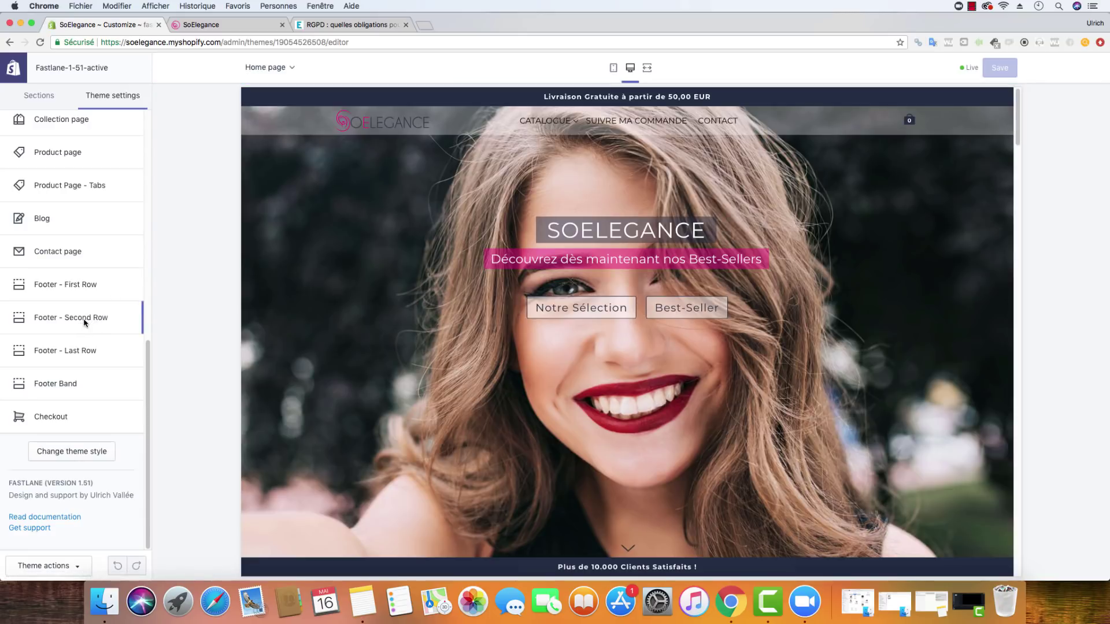
left_click(84, 322)
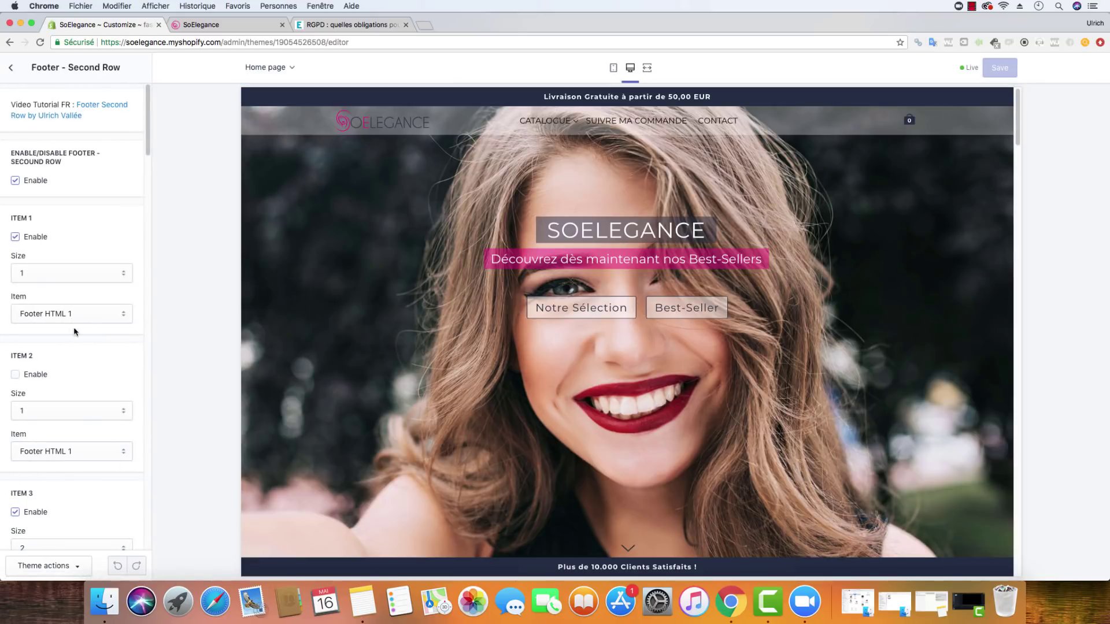
- Examine the Footer - Second Row settings, especially the newsletter's RGPD options, alongside the footer in the preview
scroll(97, 312, "down", 8)
scroll(97, 313, "down", 3)
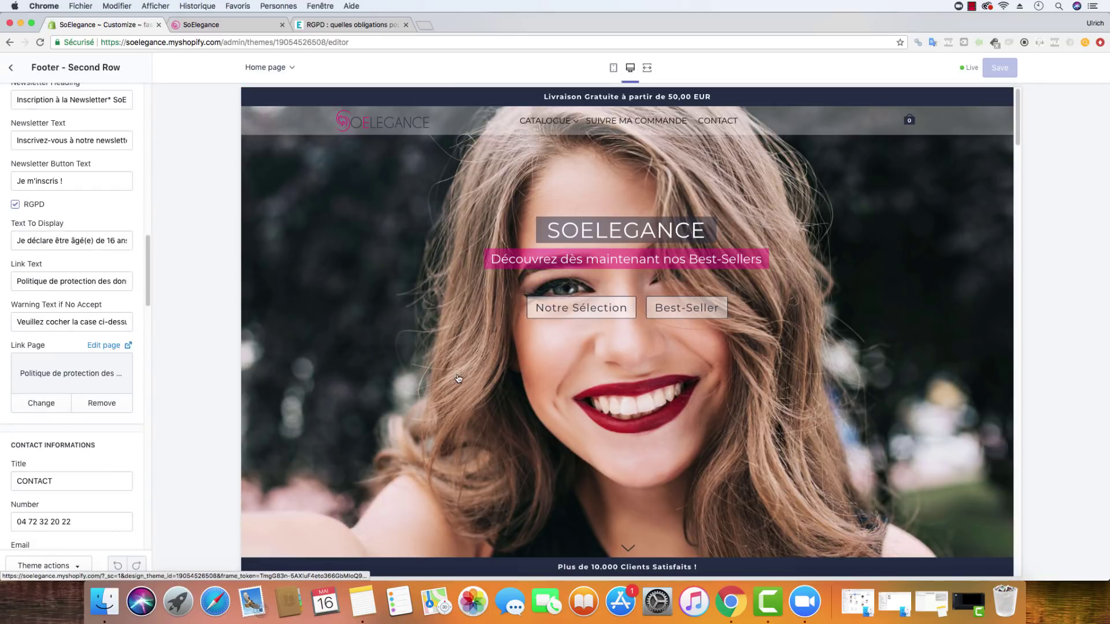
scroll(459, 373, "down", 15)
scroll(464, 378, "down", 10)
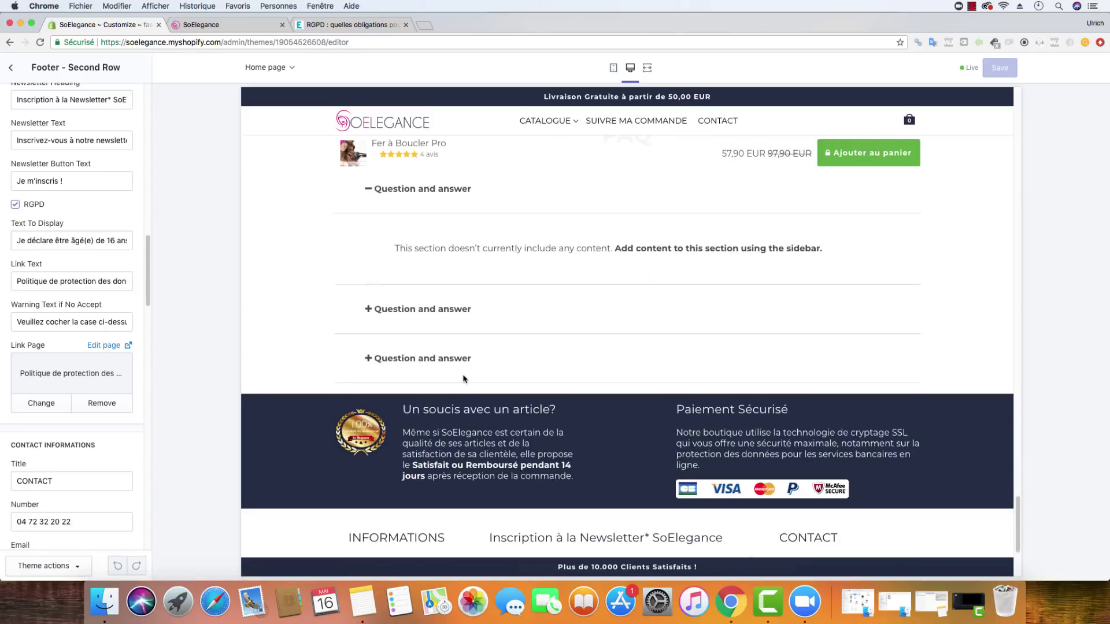
scroll(109, 309, "down", 20)
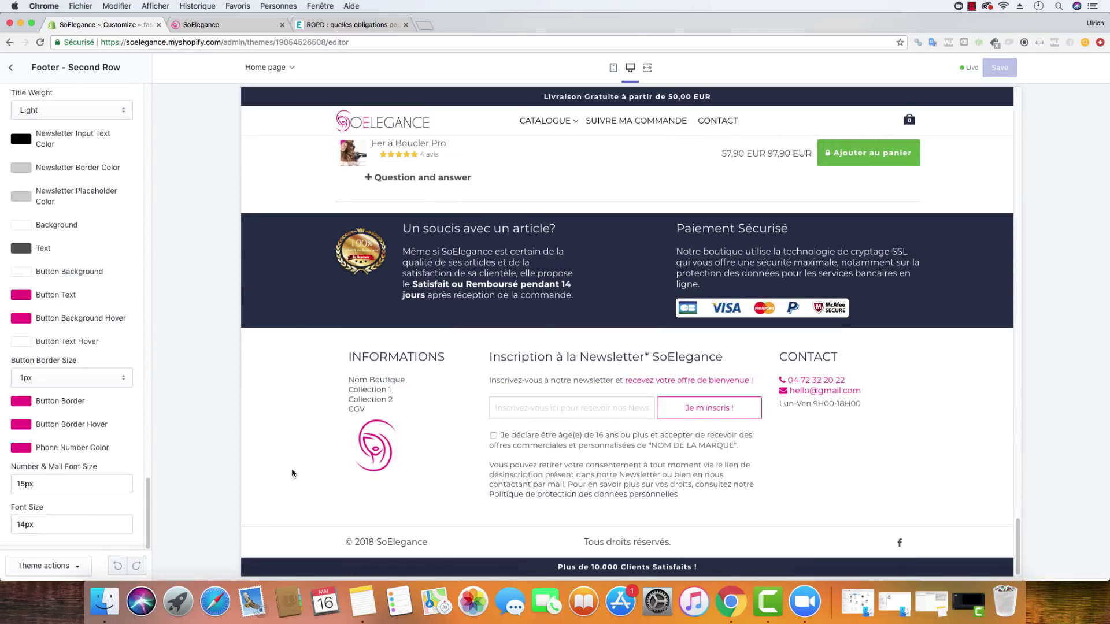
scroll(119, 307, "down", 10)
scroll(118, 293, "up", 20)
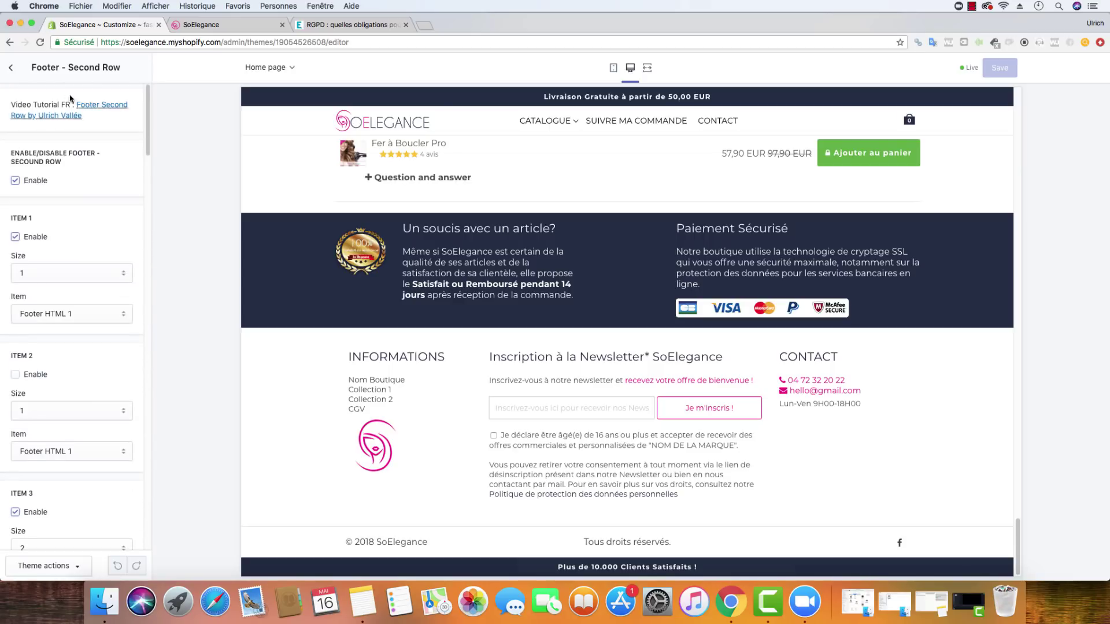
scroll(116, 236, "down", 3)
scroll(115, 237, "down", 12)
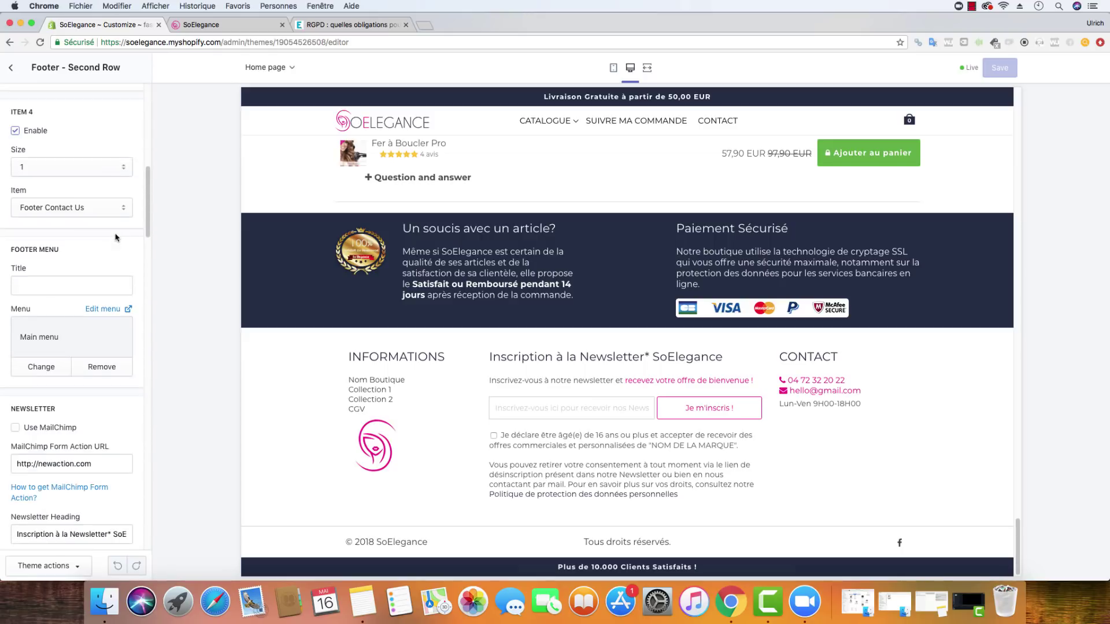
scroll(116, 241, "down", 8)
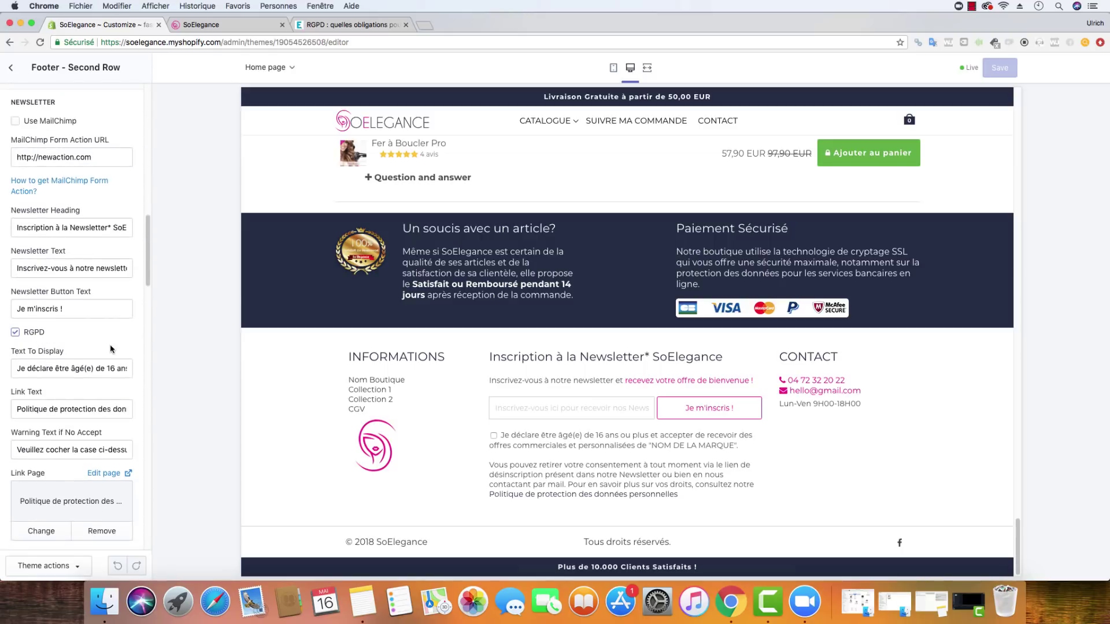
- Copy the entire RGPD "Text To Display" content from the newsletter settings
left_click_drag(16, 370, 267, 375)
left_click(84, 368)
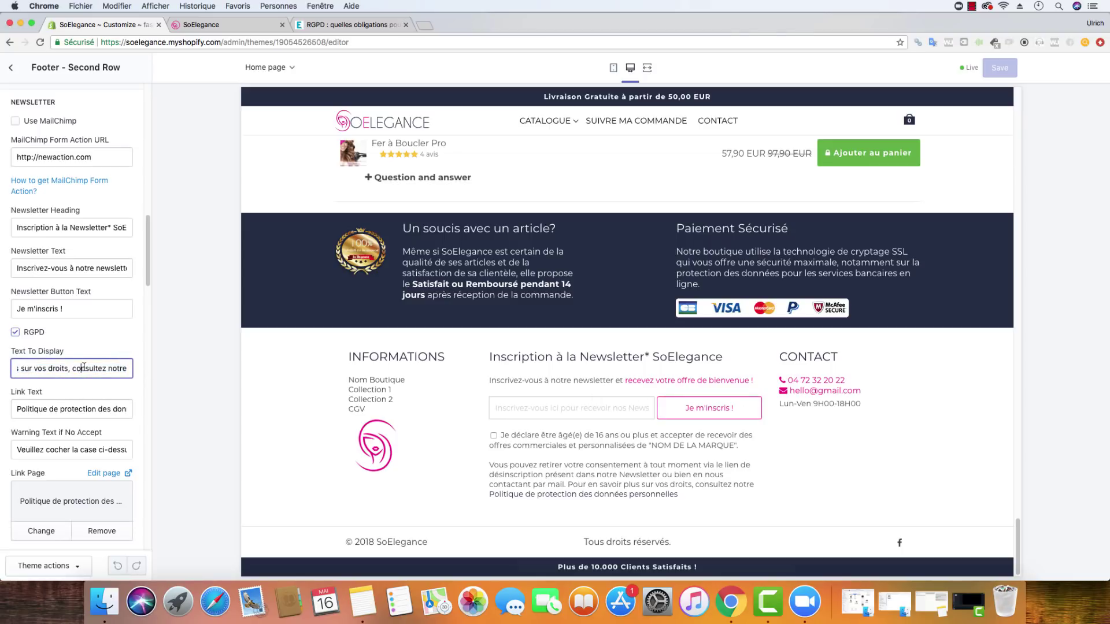
key("super+a")
right_click(91, 370)
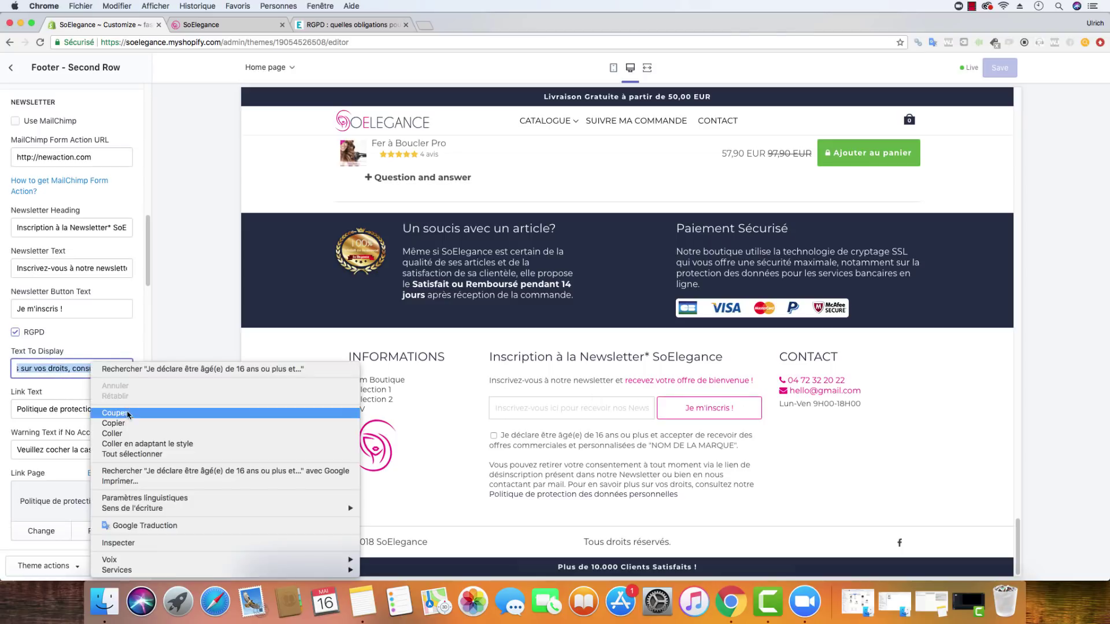
left_click(113, 423)
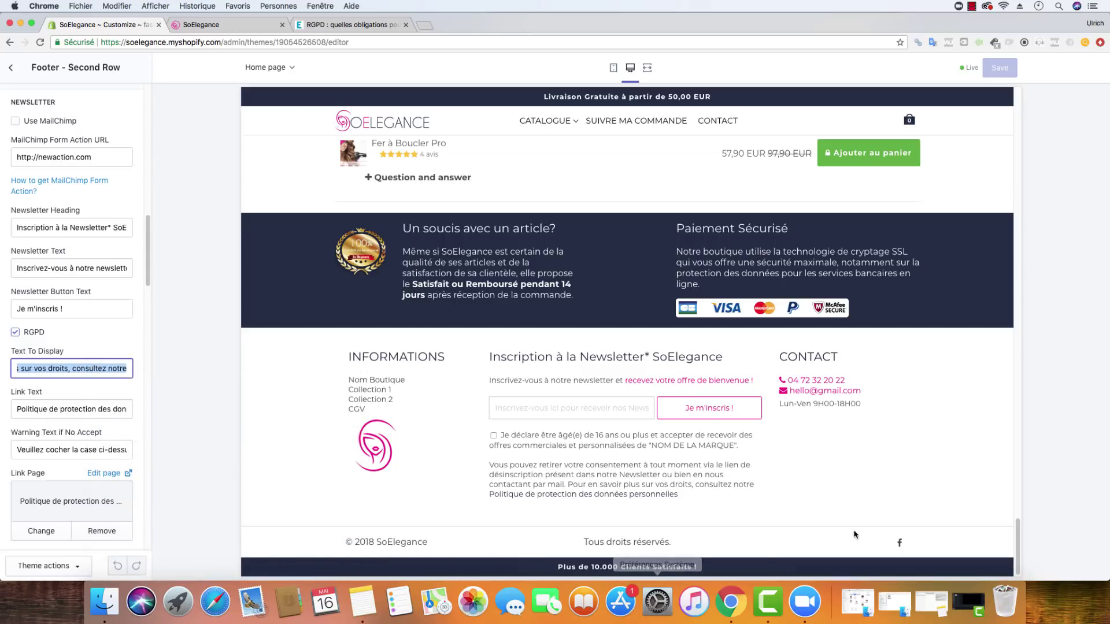
- Open Sublime Text, decline its update and paste the copied RGPD consent text into the empty file
left_click(1055, 12)
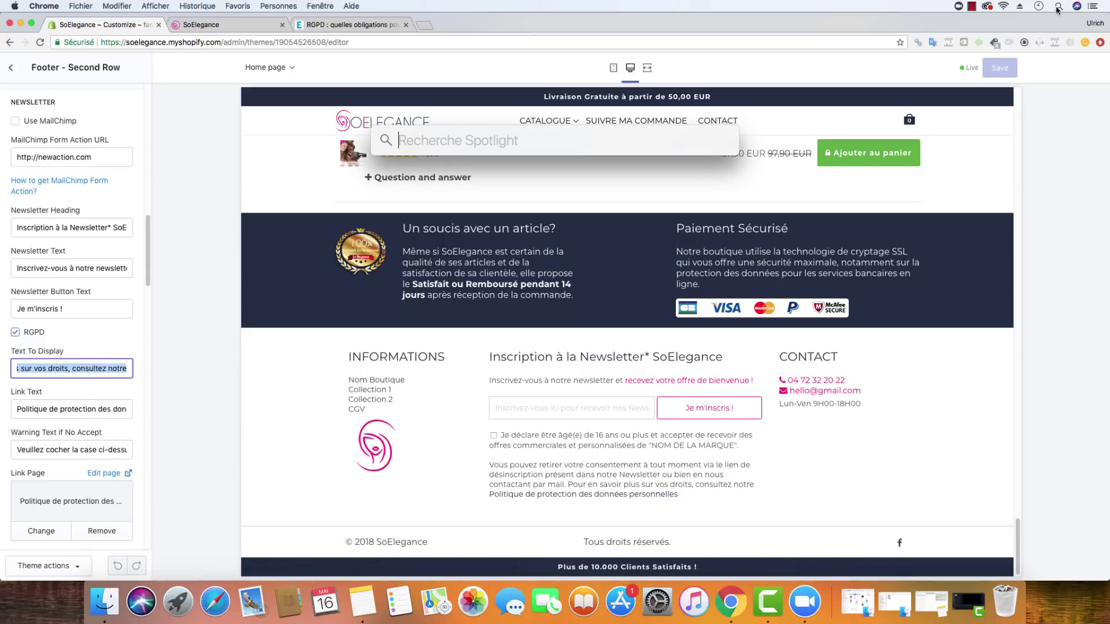
type("sublie")
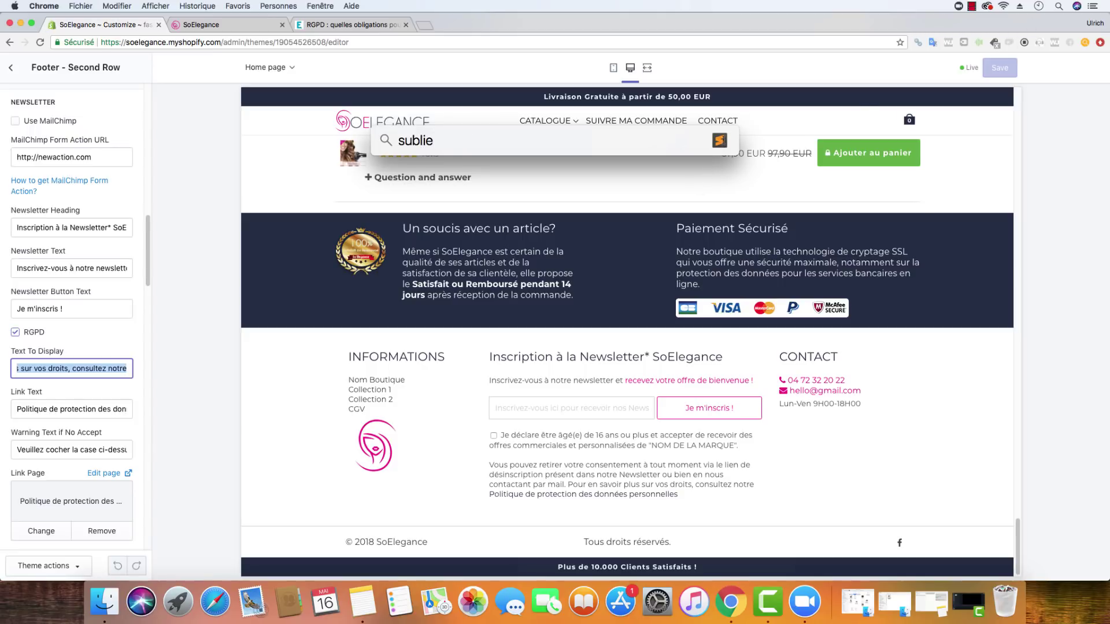
key("BackSpace")
key("Return")
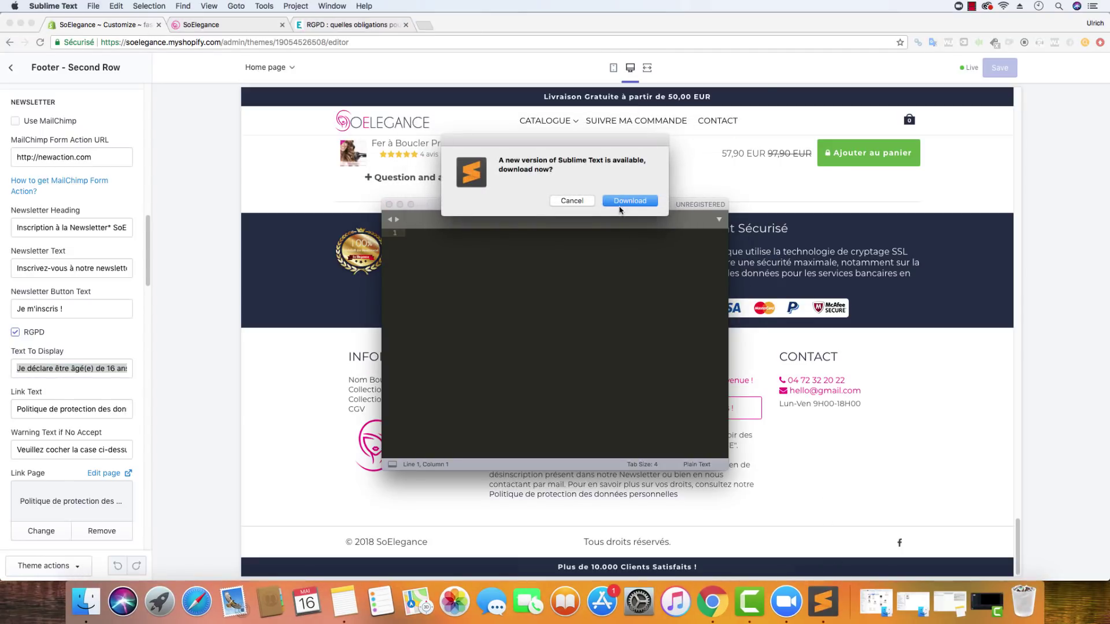
left_click(590, 202)
key("super+v")
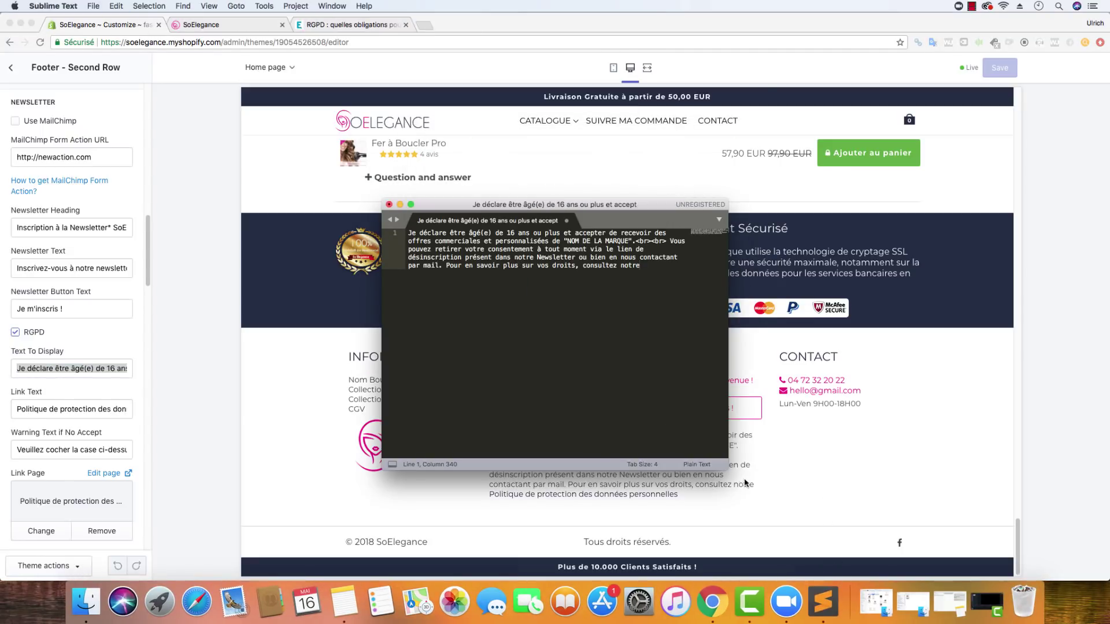
- Set the pasted text's syntax to HTML, widen the Sublime Text window and move it clear of the newsletter preview
left_click(707, 471)
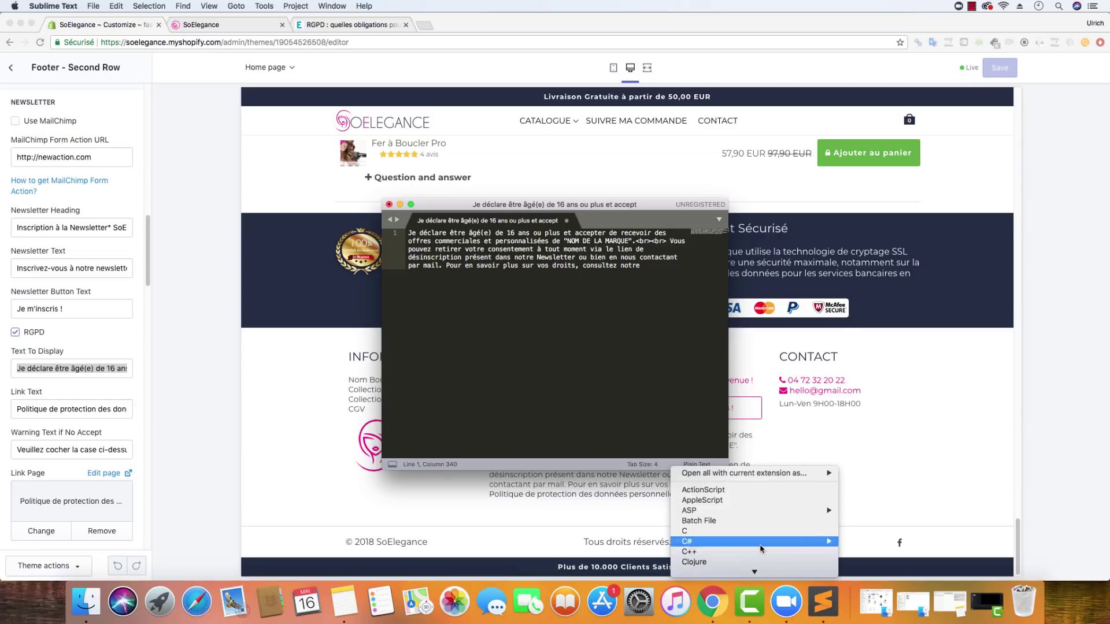
scroll(751, 537, "down", 3)
scroll(759, 540, "down", 3)
left_click(758, 470)
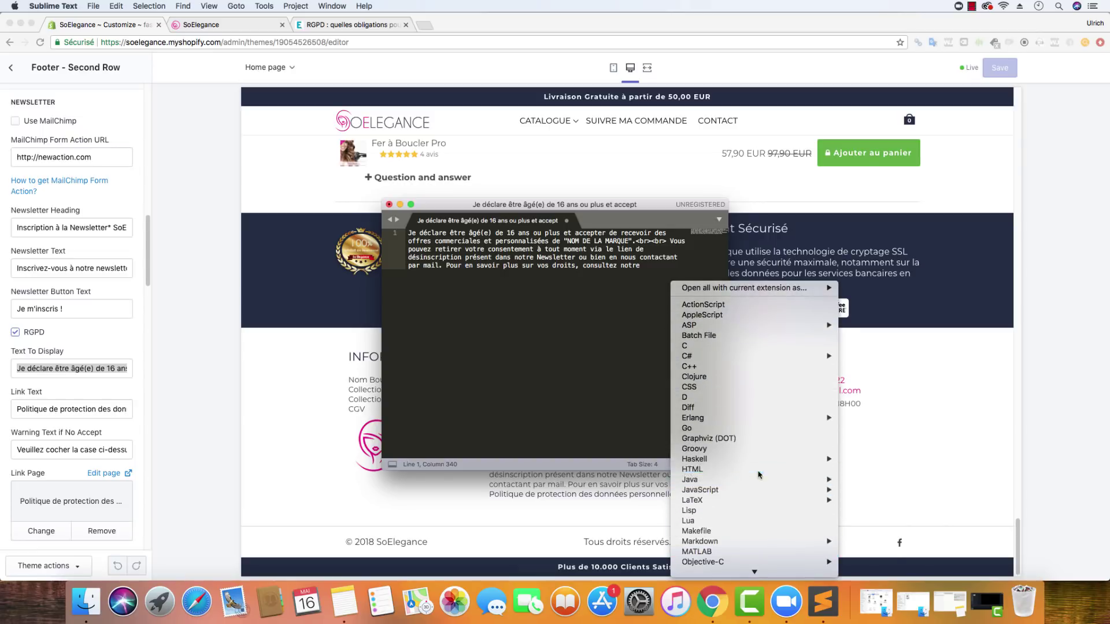
left_click_drag(727, 445, 882, 445)
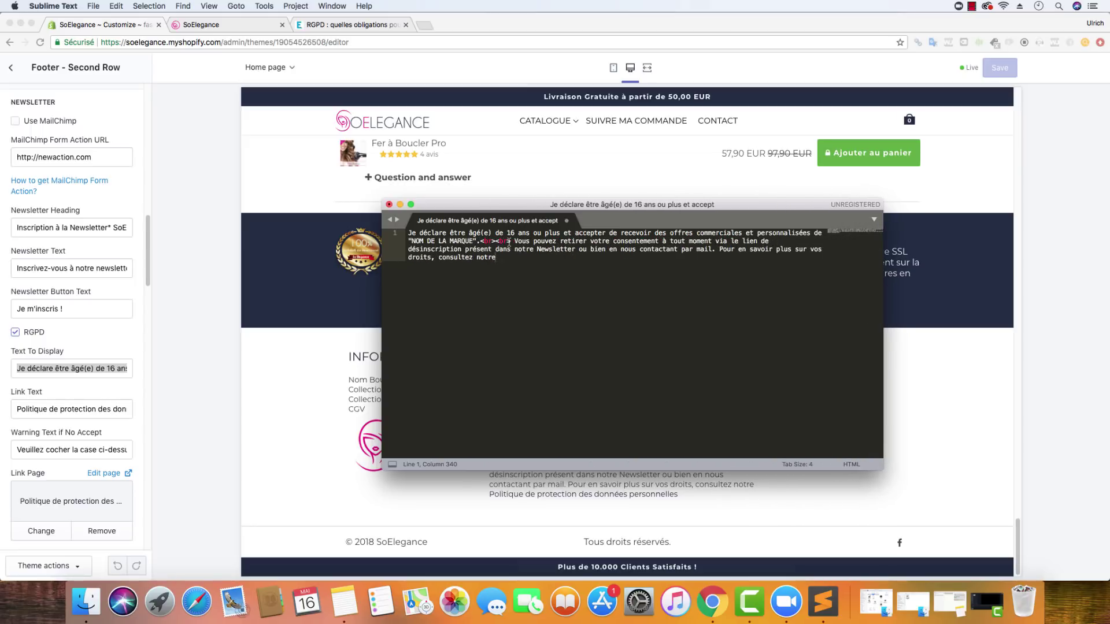
left_click_drag(534, 209, 500, 138)
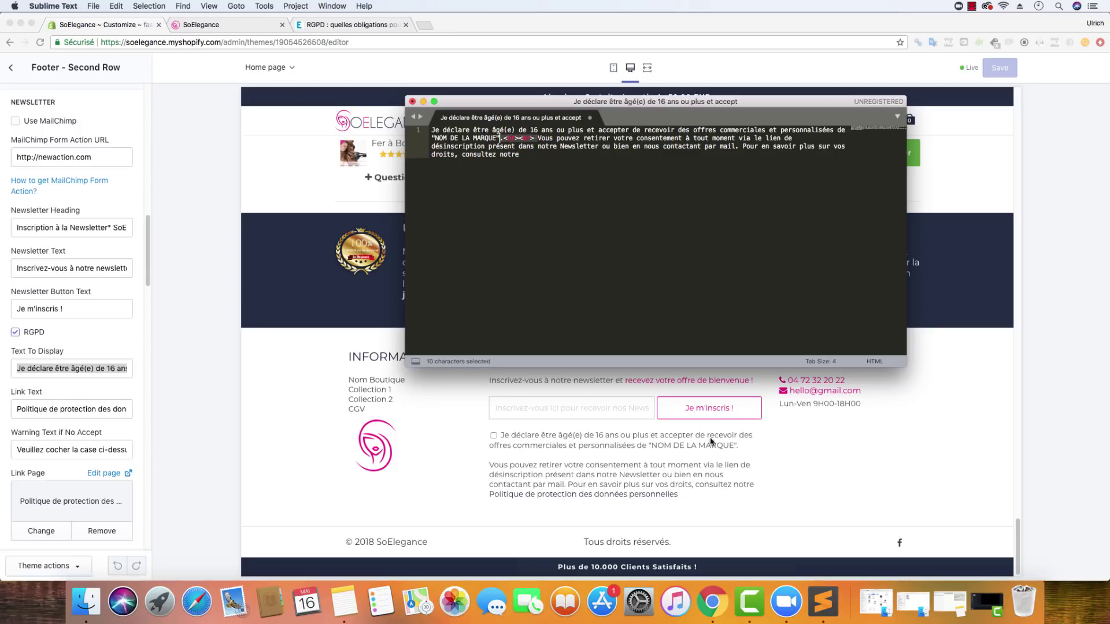
- Compare the consent statement in the footer newsletter preview with the RGPD "Text To Display" setting in the theme customizer
left_click(564, 452)
left_click_drag(699, 496, 490, 465)
left_click(586, 448)
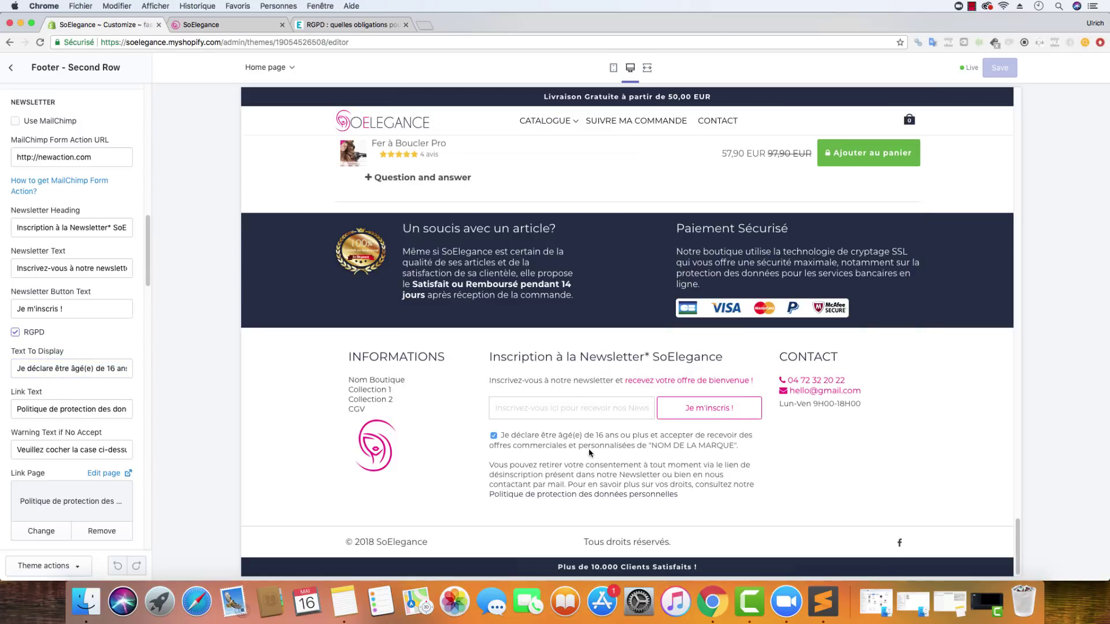
left_click(24, 368)
left_click_drag(25, 368, 175, 380)
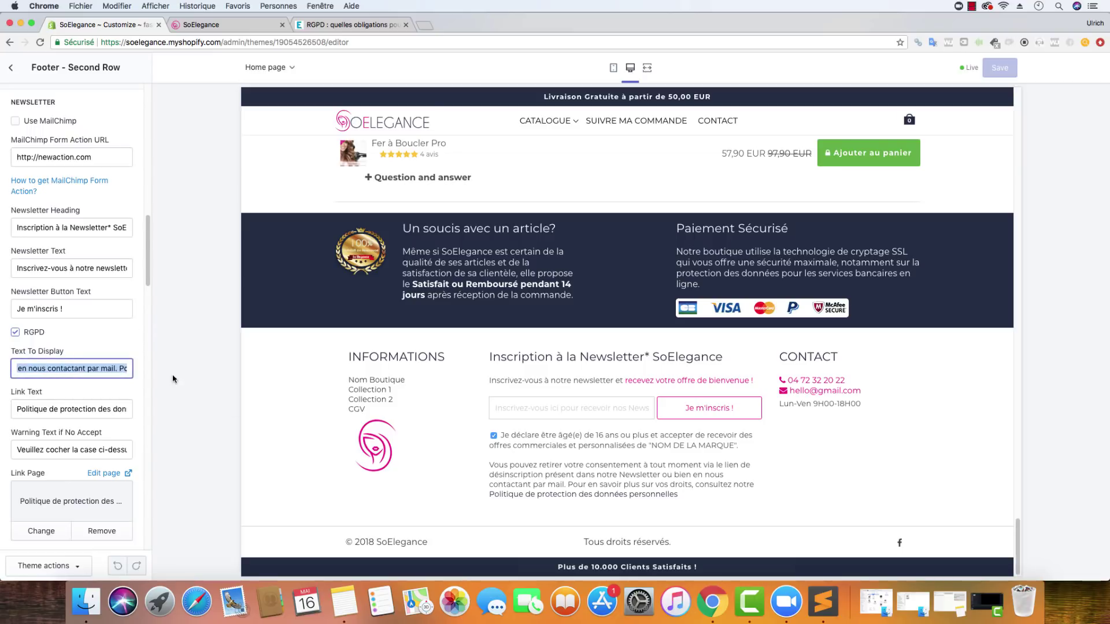
- Examine the <br><br> tags after "NOM DE LA MARQUE" in Sublime Text, select the whole text and switch back to Chrome
left_click(822, 601)
left_click(531, 145)
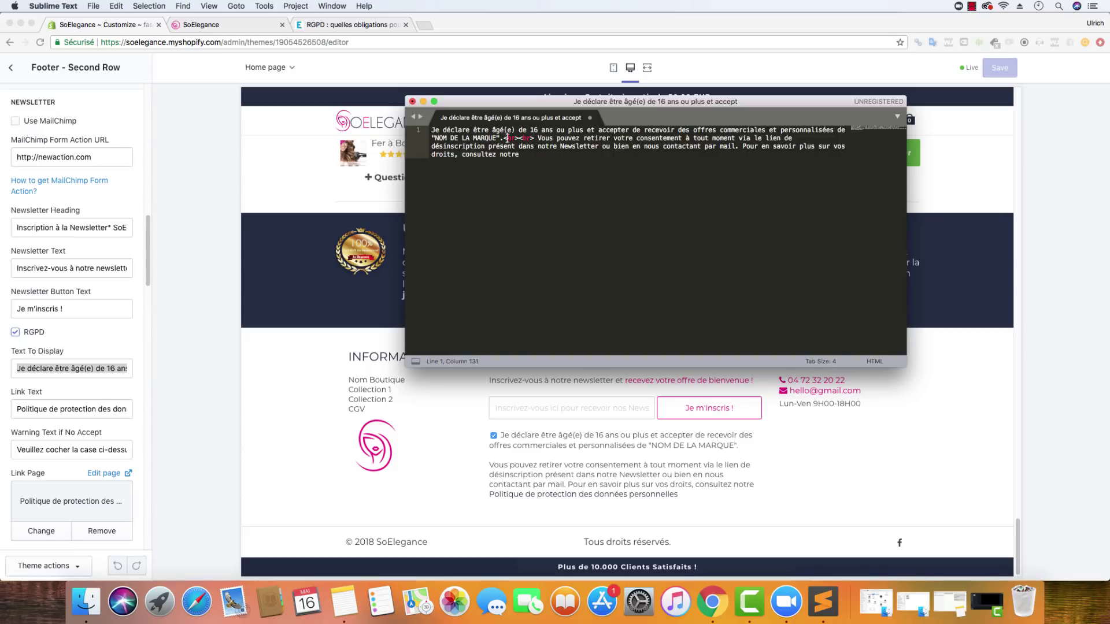
left_click_drag(501, 138, 505, 139)
left_click(526, 148)
key("super+a")
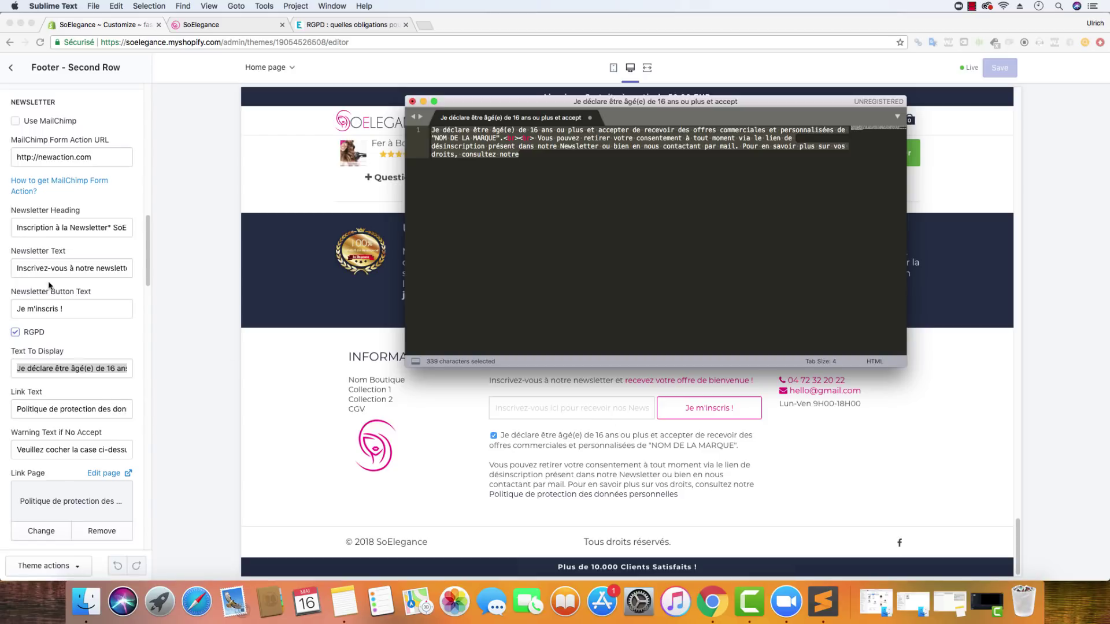
key("super+Tab")
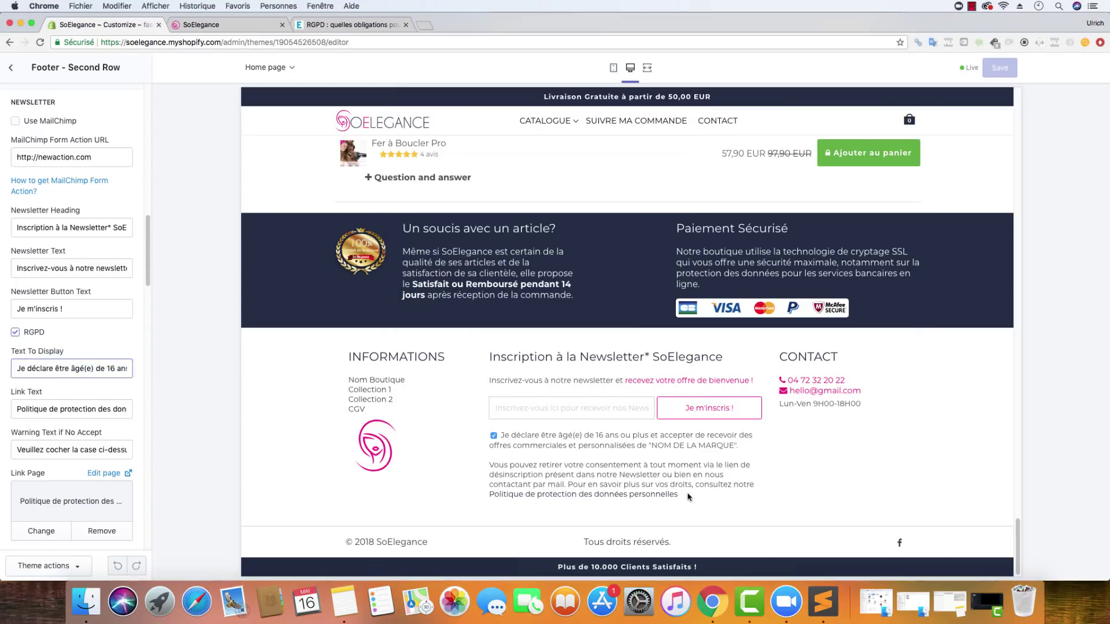
- Compare the policy link in the newsletter preview with the RGPD "Link Text" setting
left_click_drag(687, 494, 459, 494)
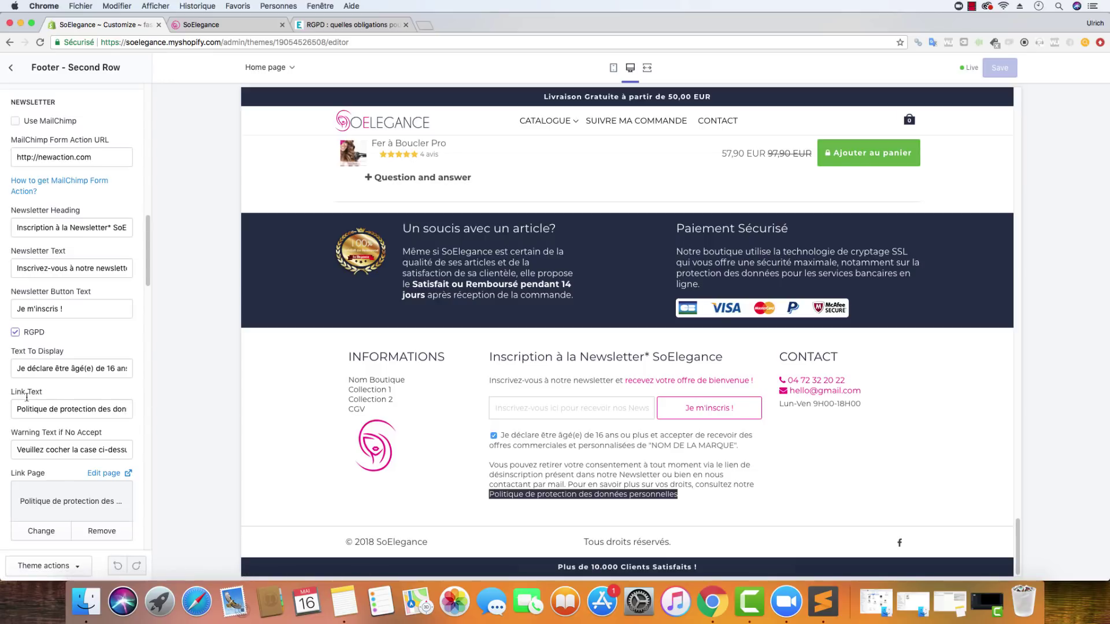
left_click_drag(19, 408, 139, 414)
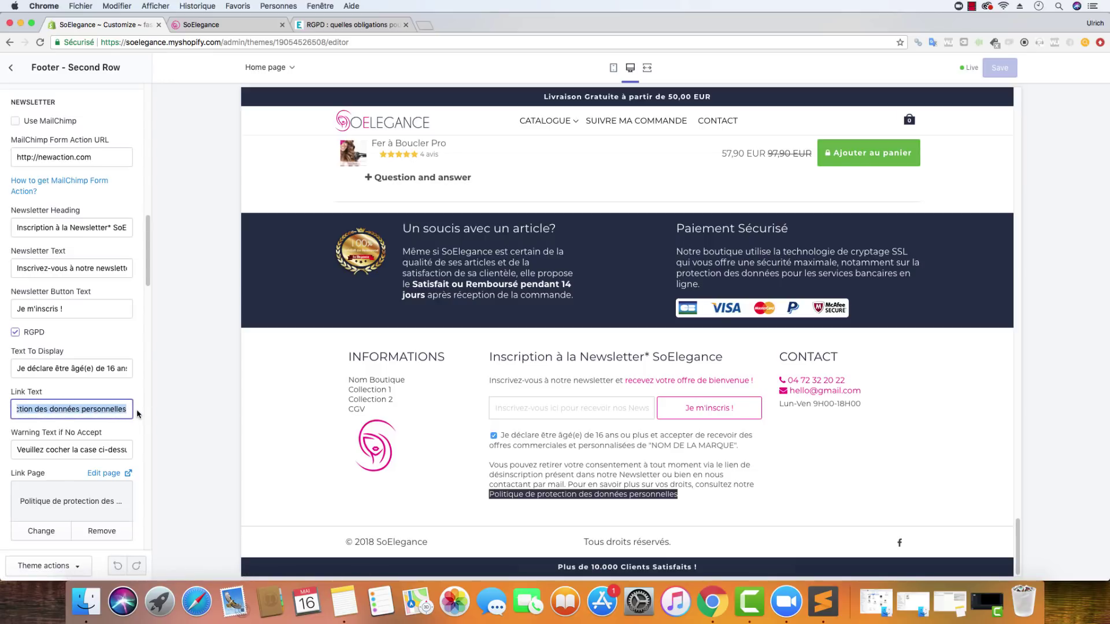
left_click(144, 389)
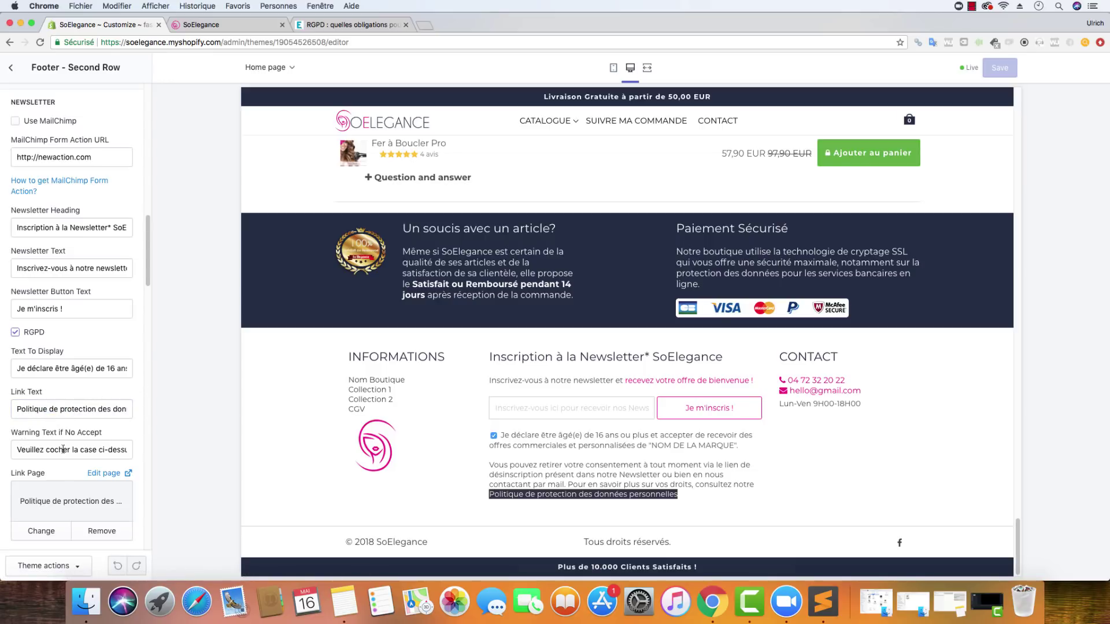
- Examine the pages available for the newsletter's Link Page, keep "Politique de protection des données personnelles" and close the page selection
scroll(143, 410, "down", 1)
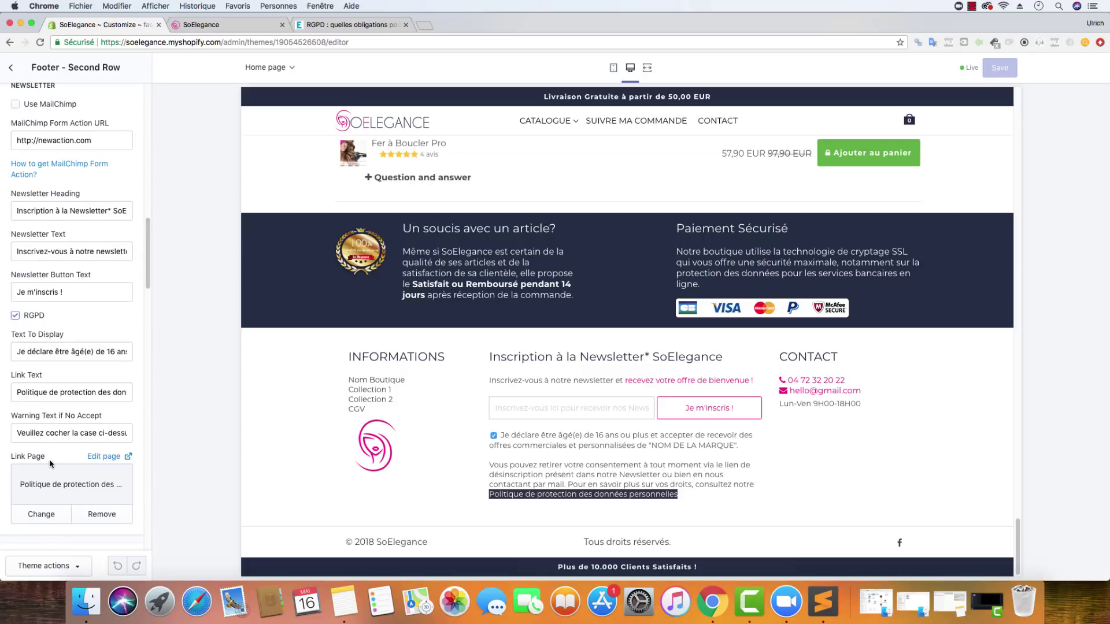
left_click(45, 514)
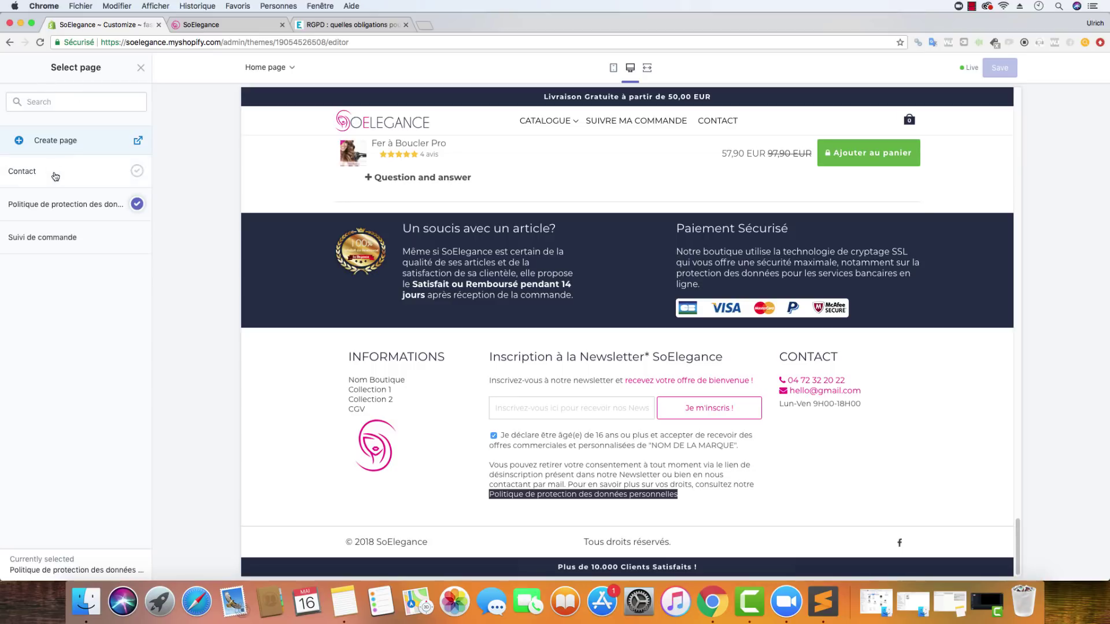
left_click(59, 205)
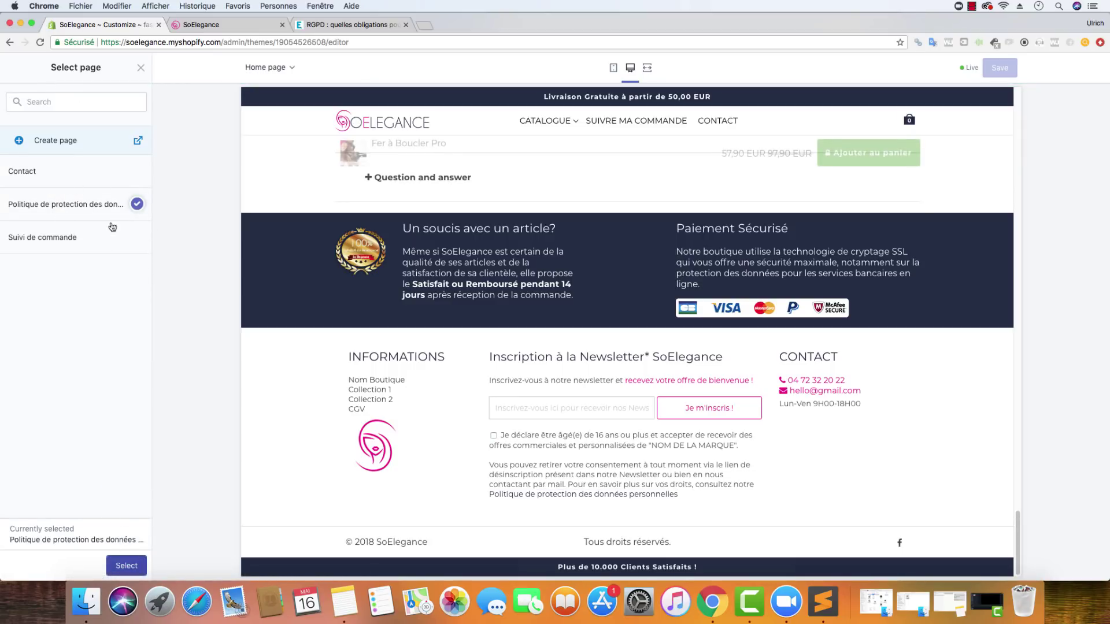
left_click(141, 63)
- Open the store's Pages list in a separate admin tab, view the "Politique de protection des données personnelles" page and return to the list
left_click(21, 69)
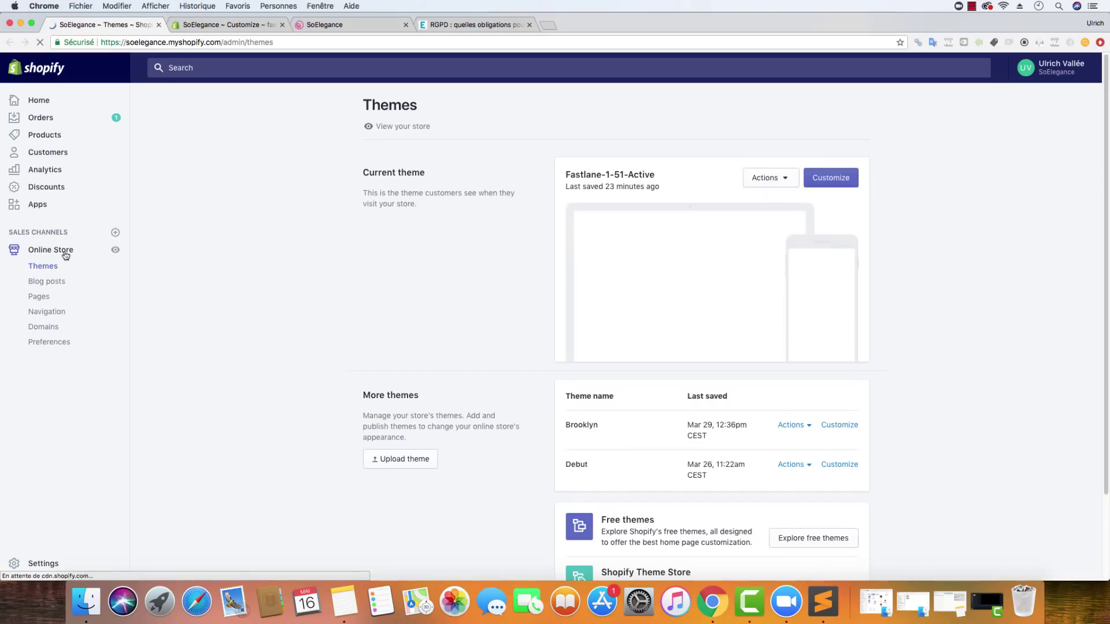
left_click(42, 297)
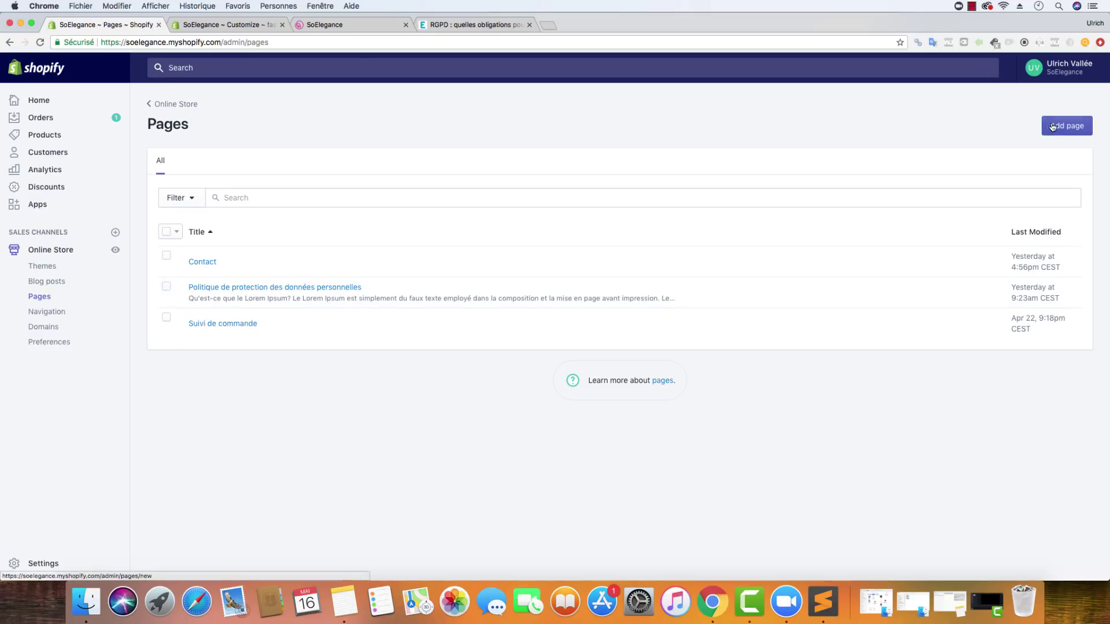
left_click(307, 291)
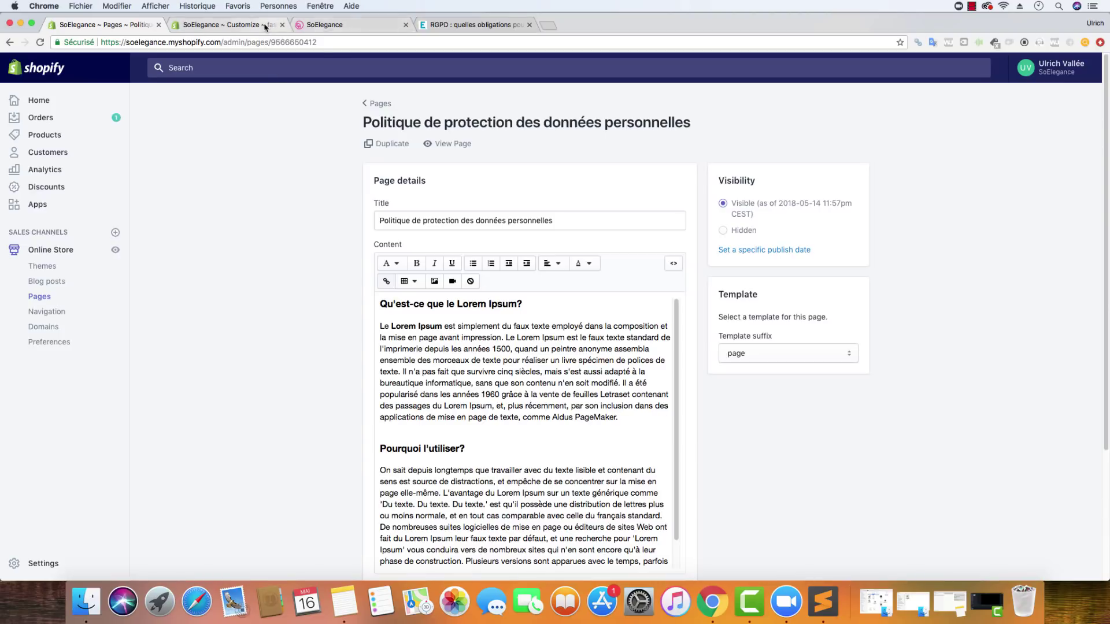
left_click(36, 298)
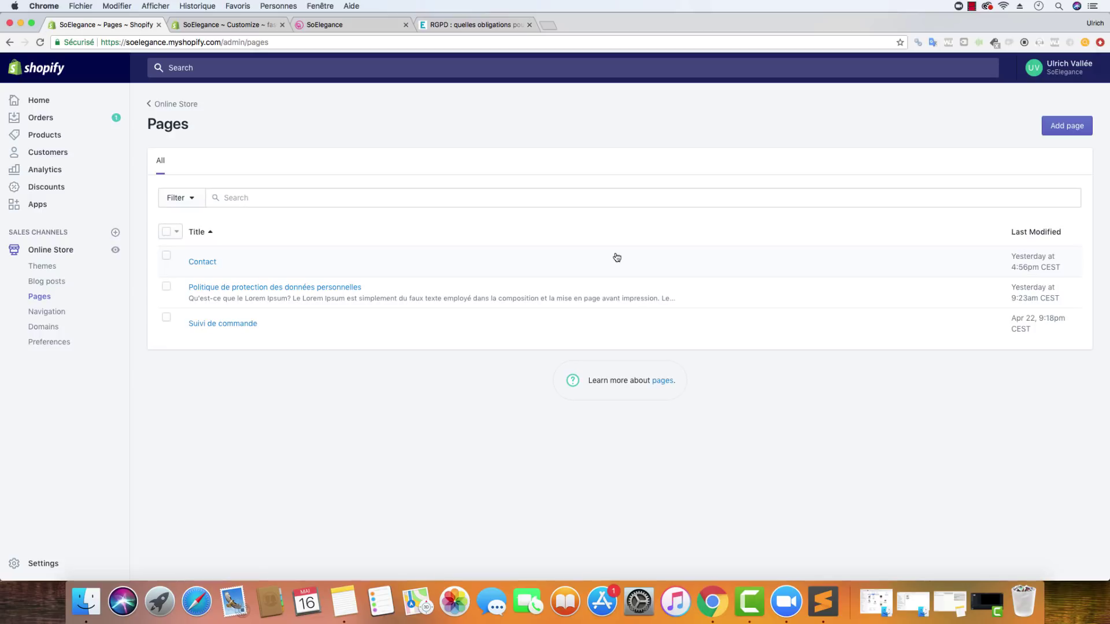
- Return to the customizer's Footer - Second Row settings and examine the newsletter's "Warning Text if No Accept"
left_click(225, 24)
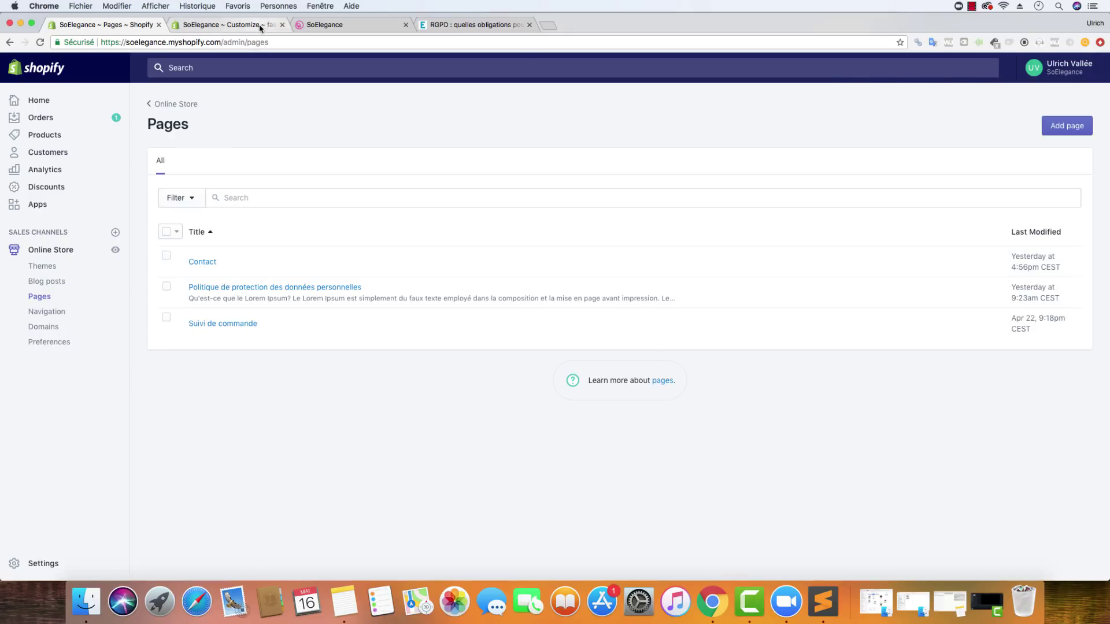
left_click(80, 317)
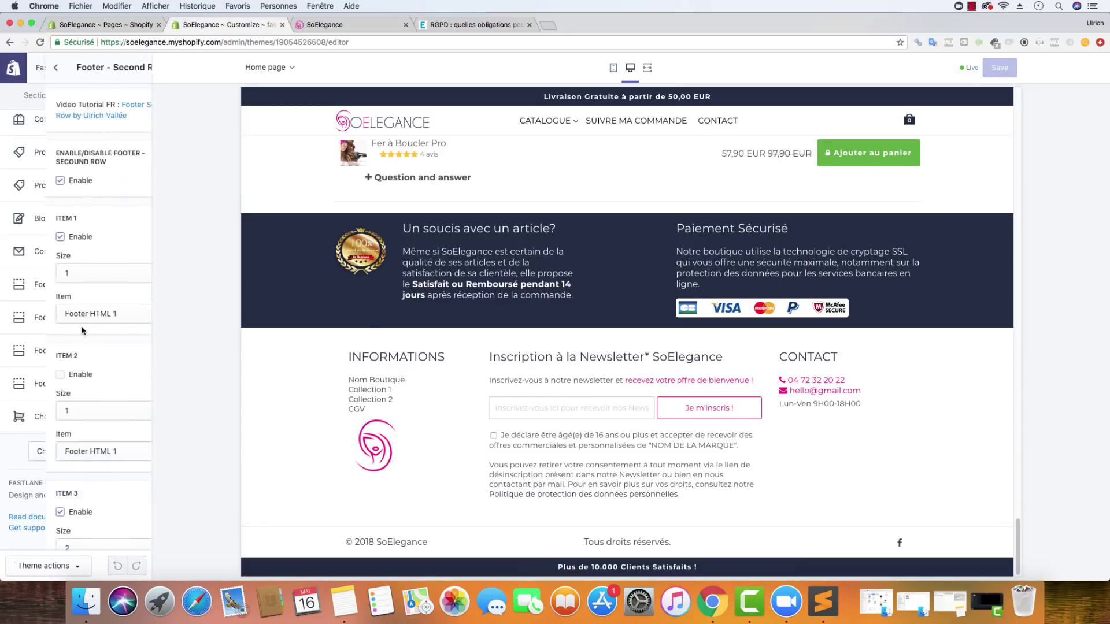
scroll(88, 349, "down", 5)
scroll(88, 349, "down", 15)
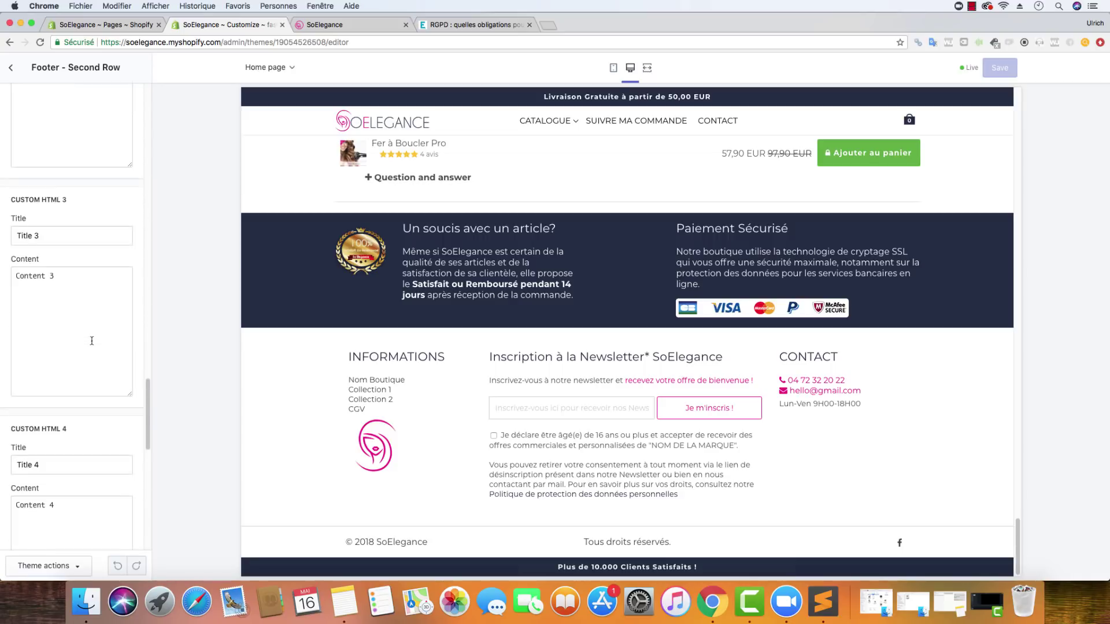
scroll(94, 345, "up", 15)
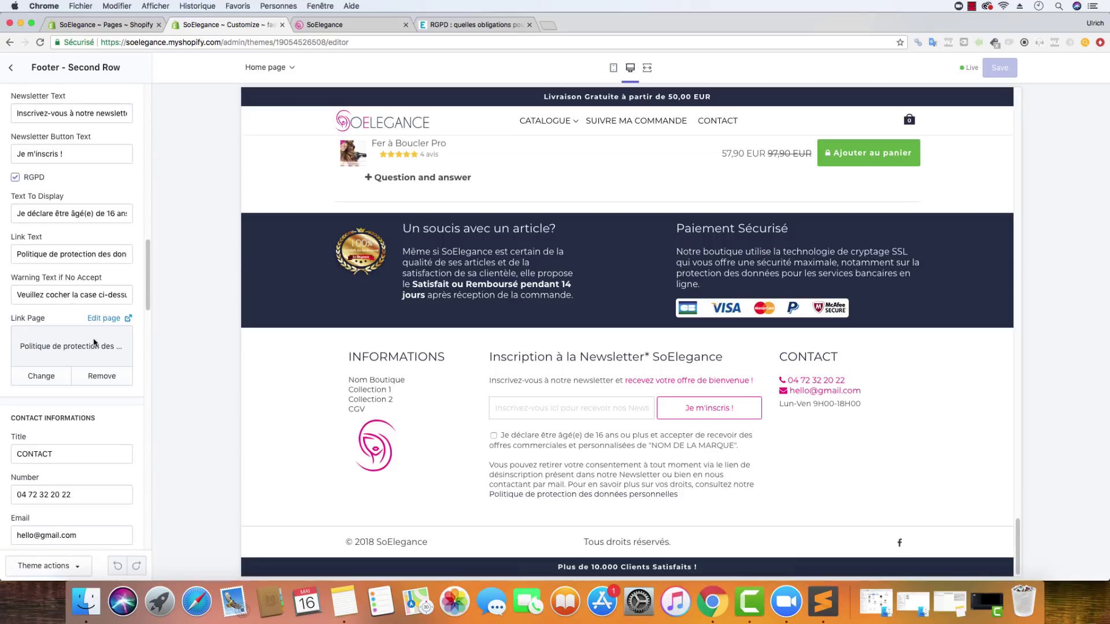
left_click(19, 296)
left_click_drag(19, 296, 50, 323)
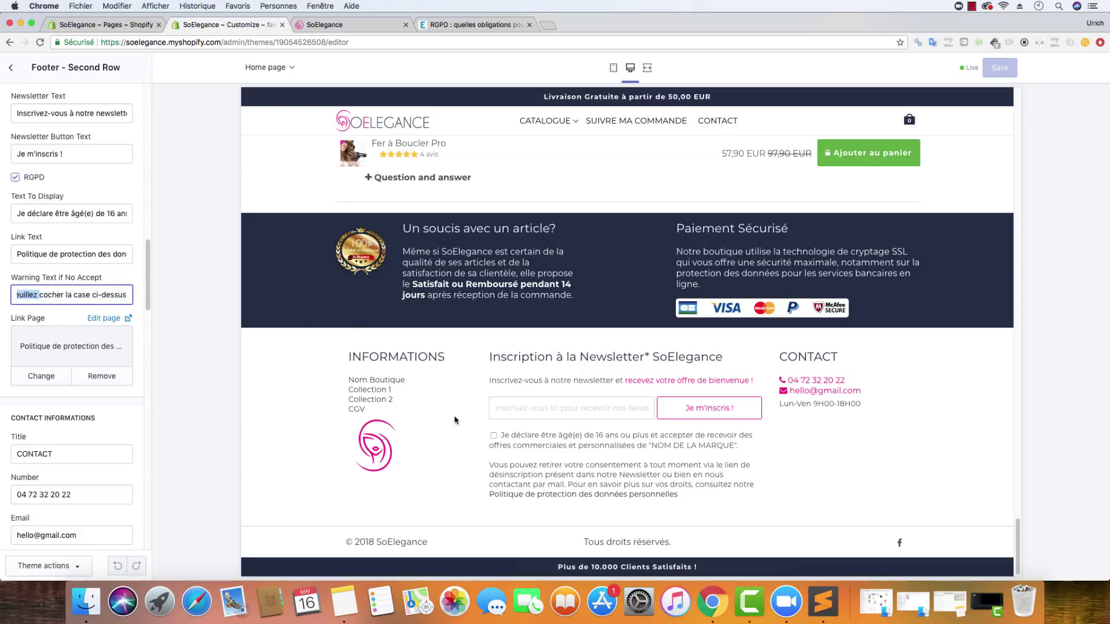
- Switch to the live storefront and enter a test e-mail address in the footer newsletter sign-up
left_click(370, 26)
right_click(374, 226)
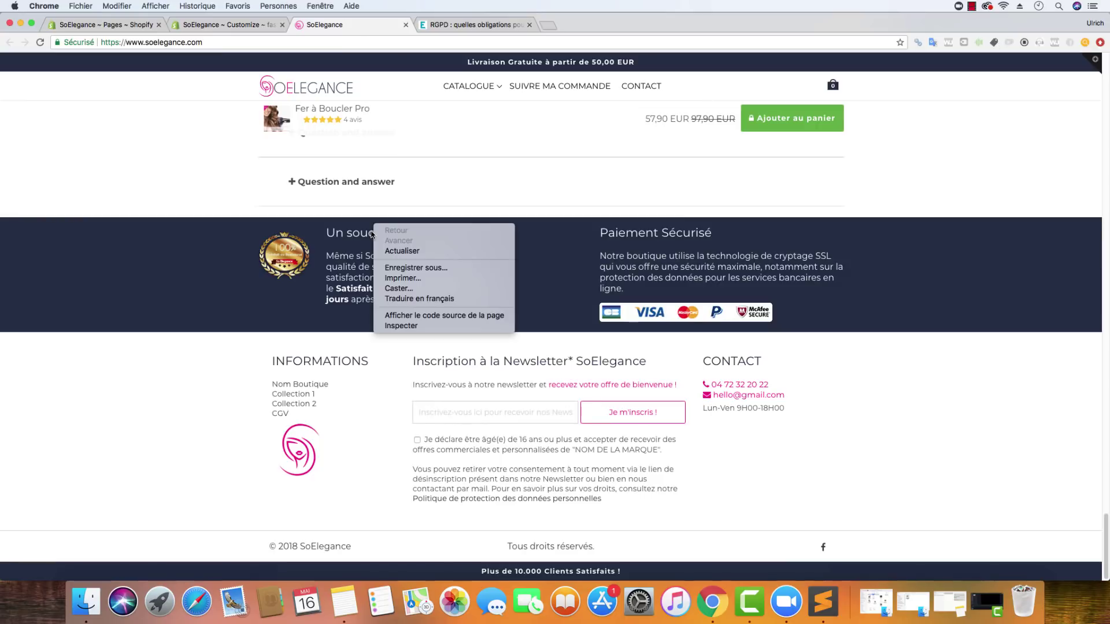
left_click(375, 350)
left_click(470, 405)
left_click(508, 388)
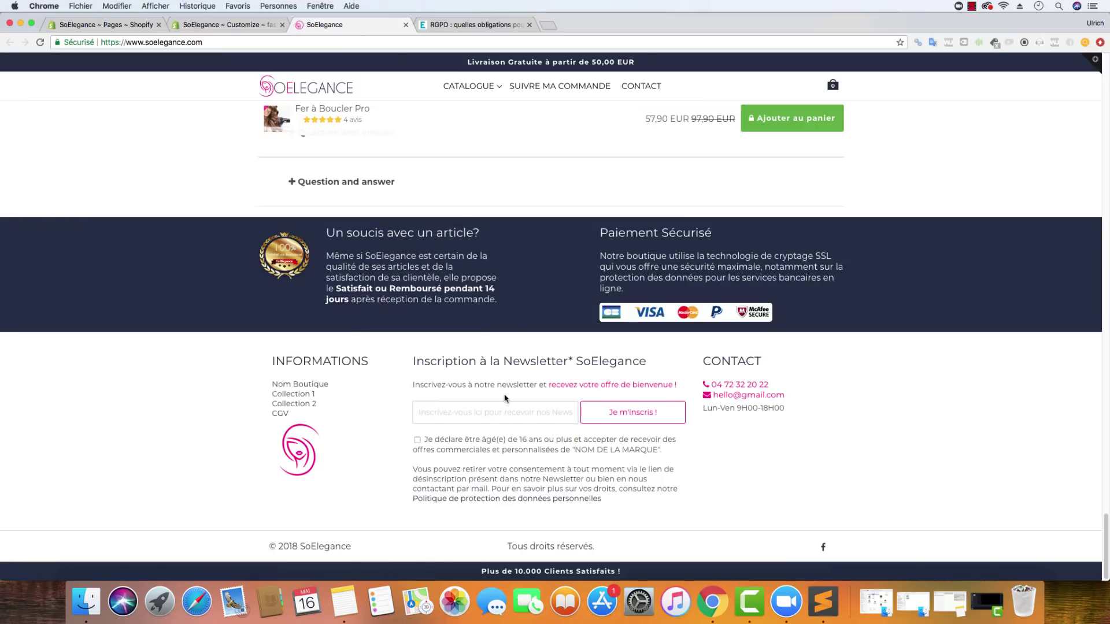
type("test")
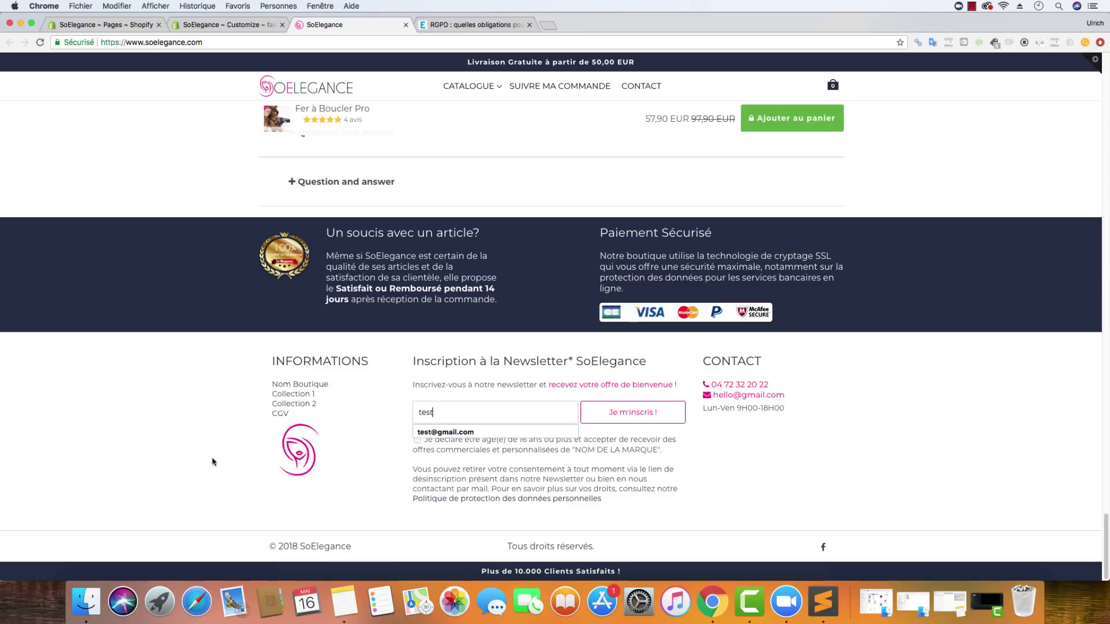
left_click(445, 432)
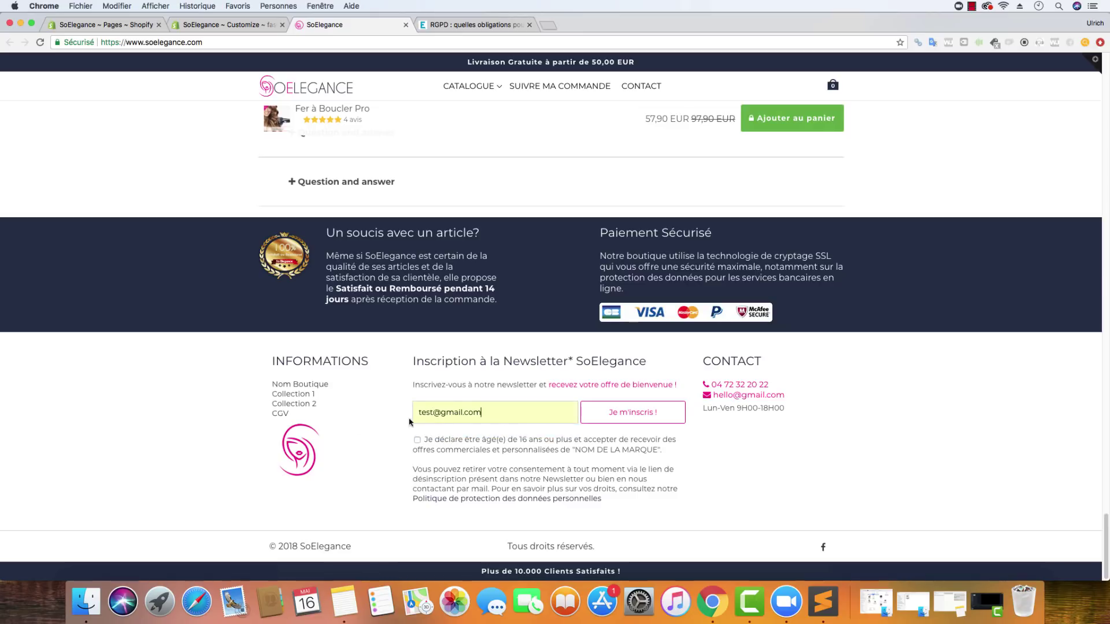
- Submit the newsletter sign-up without accepting the consent statement and examine the warning text below the policy link
left_click(617, 416)
left_click_drag(413, 508, 531, 509)
left_click(537, 512)
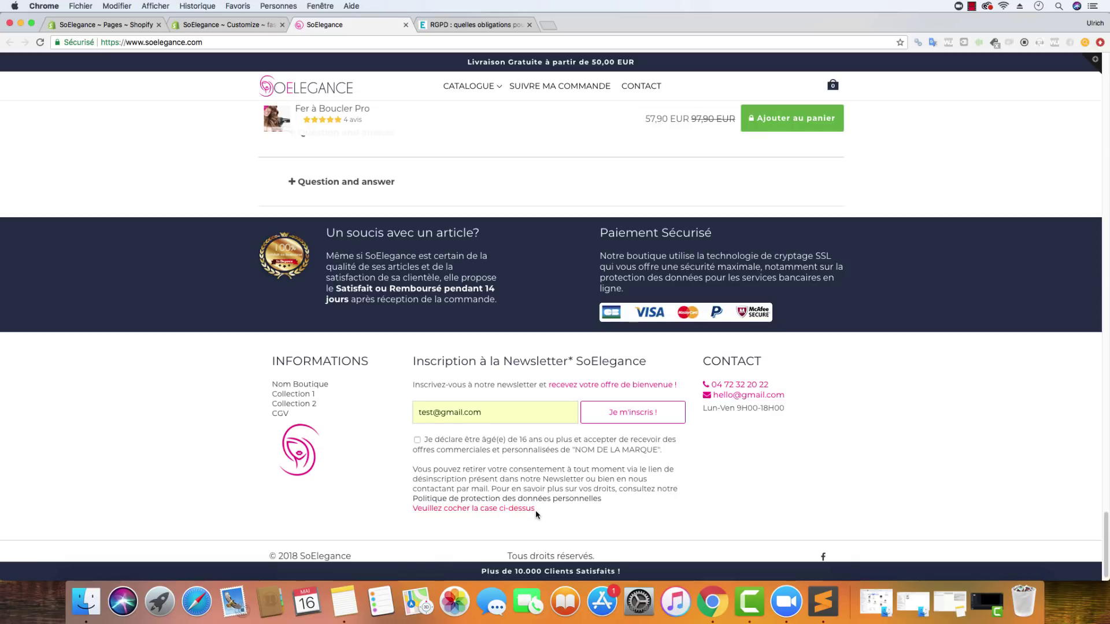
left_click(416, 441)
- Open the storefront's Contact page
scroll(524, 406, "up", 4)
scroll(526, 406, "down", 4)
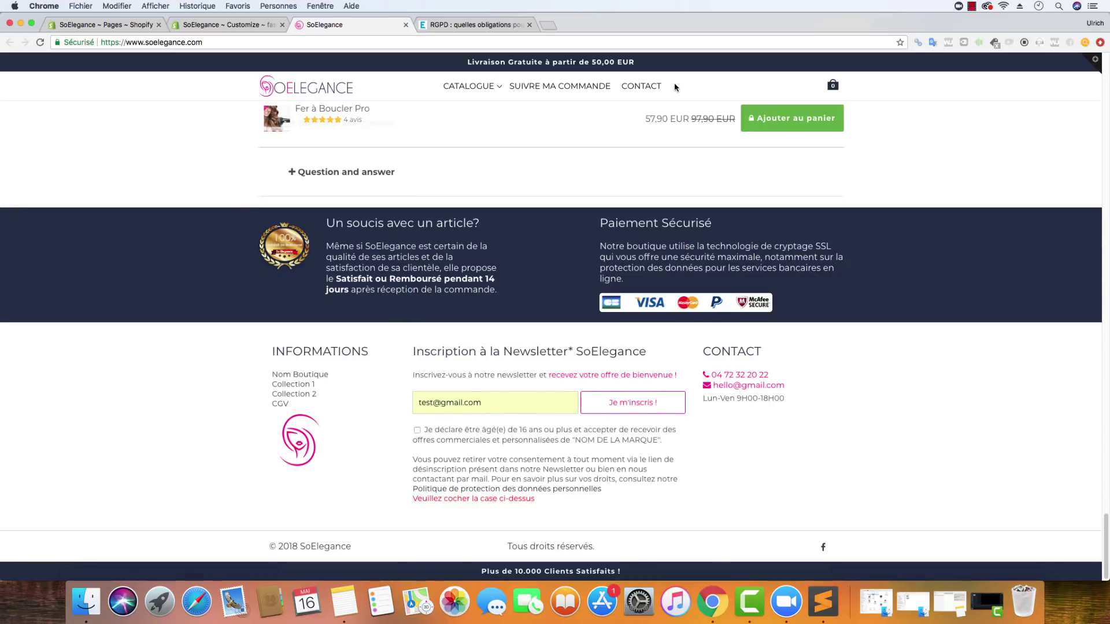
left_click(643, 86)
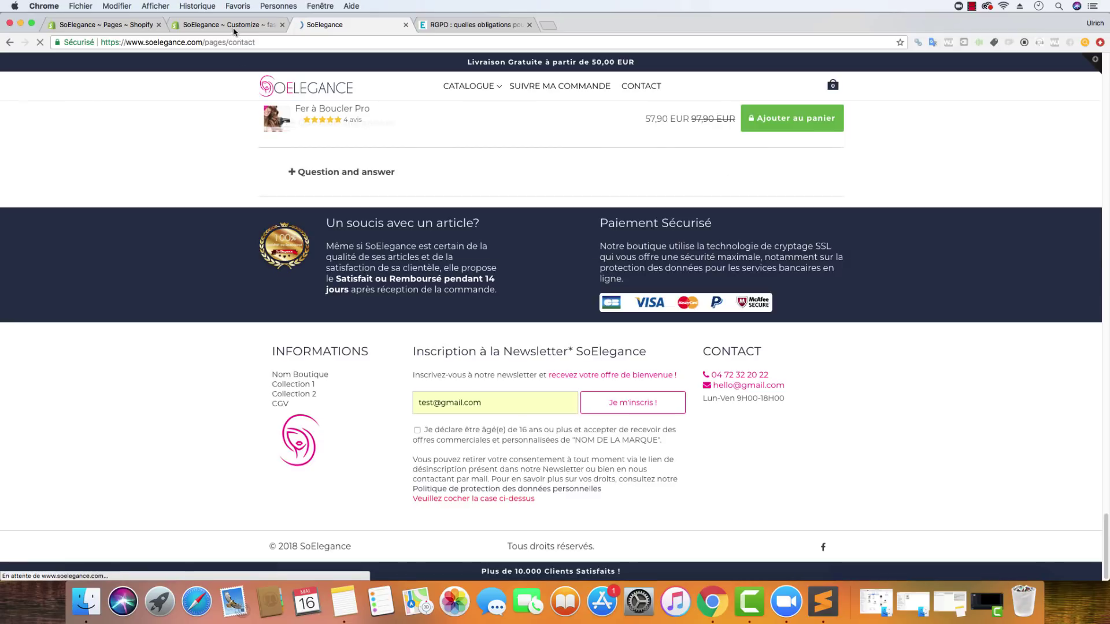
- Check the Contact page's template suffix options in the Shopify admin, and view the contact form on the live storefront
left_click(137, 24)
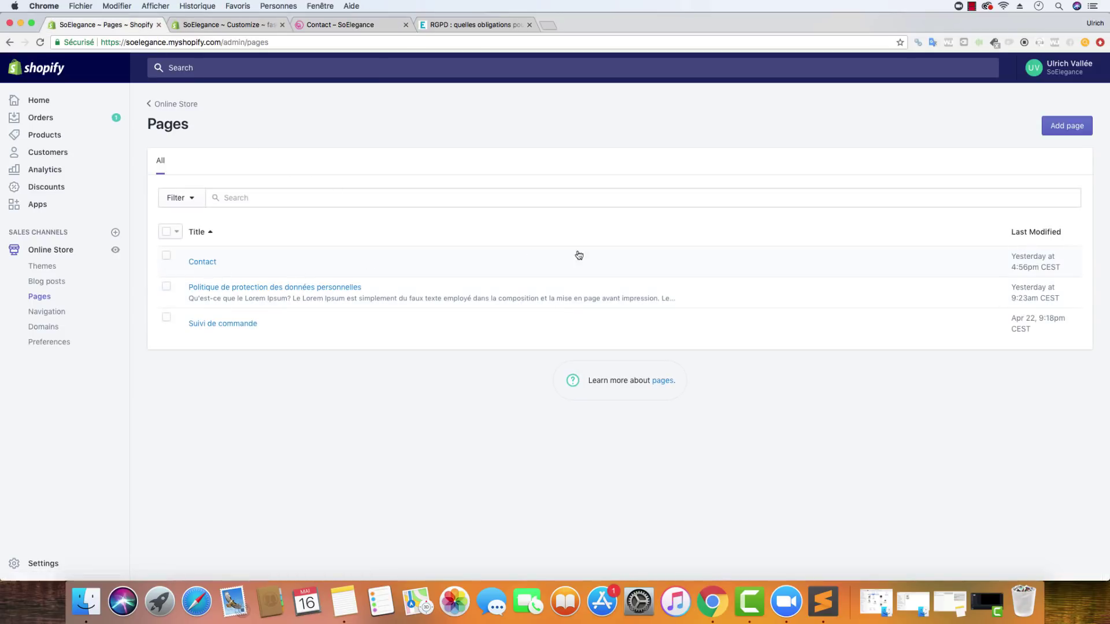
left_click(199, 263)
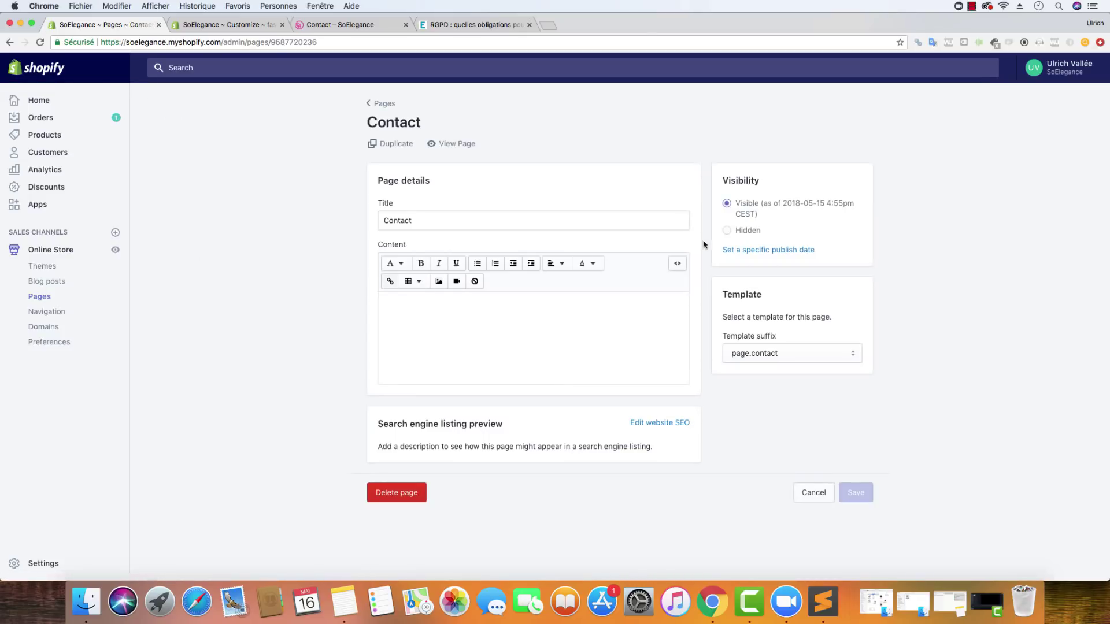
left_click(775, 353)
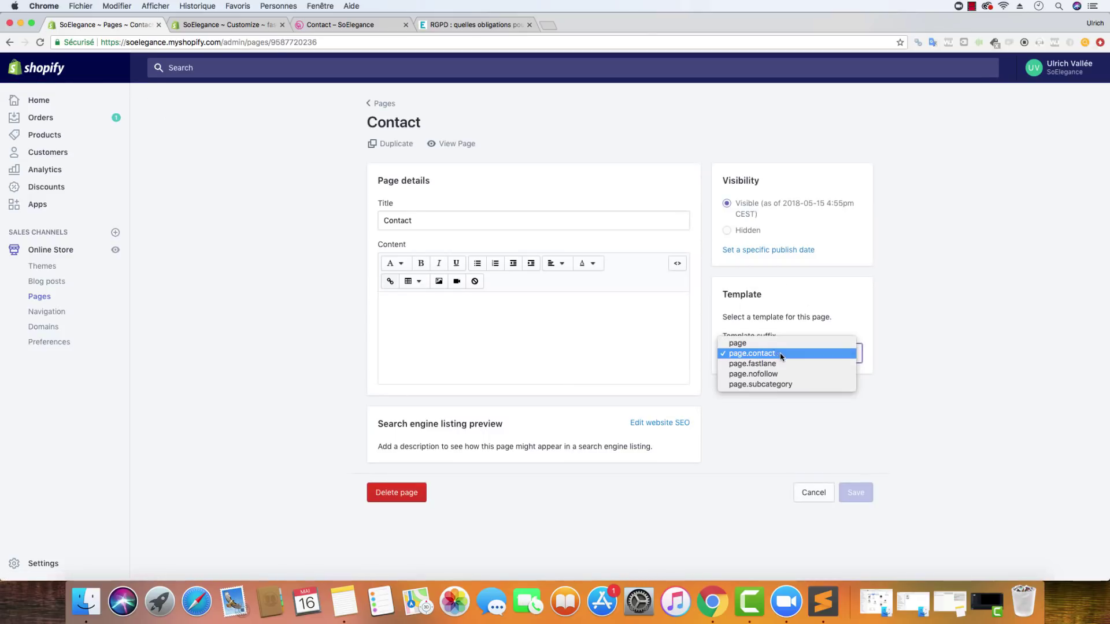
left_click(926, 366)
left_click(327, 26)
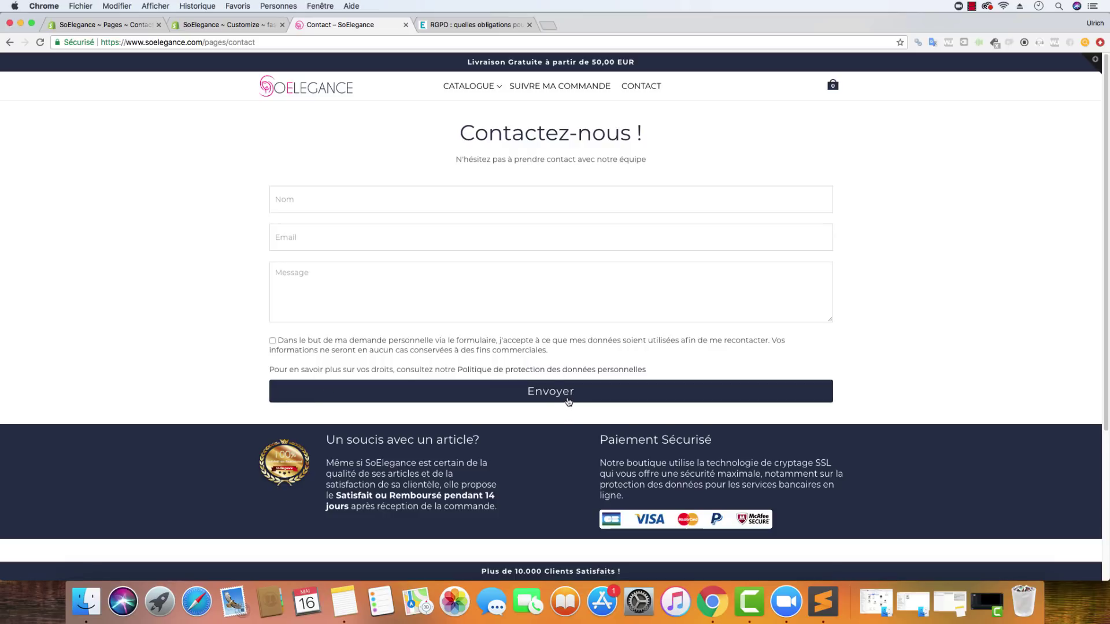
- Return to the theme customizer, preview the Contact page and open the Contact page theme settings at the RGPD options
left_click(230, 25)
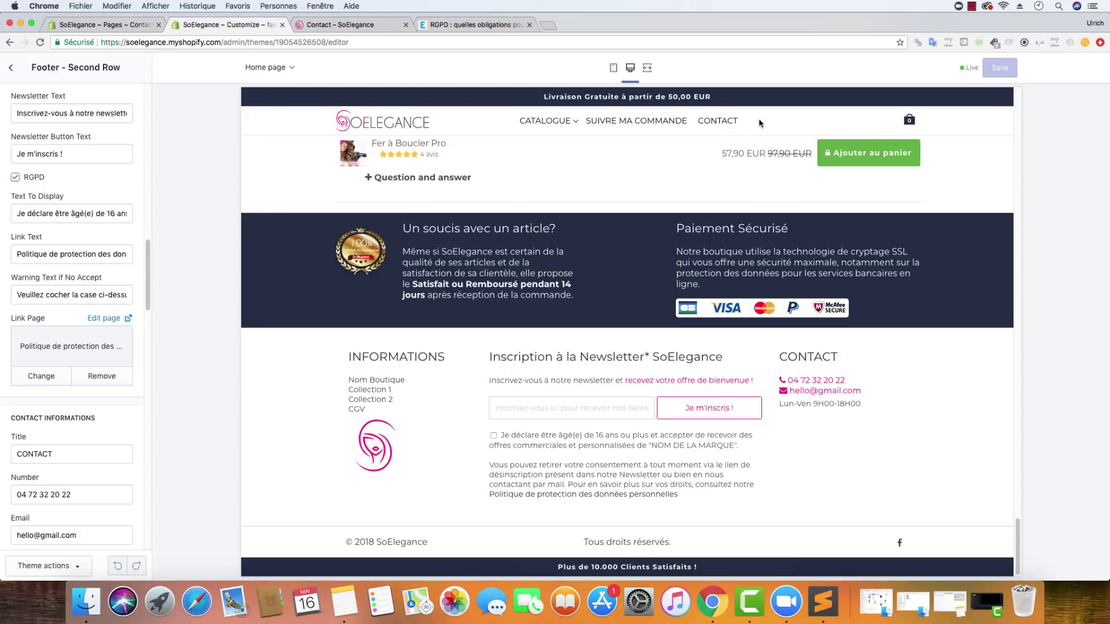
left_click(11, 68)
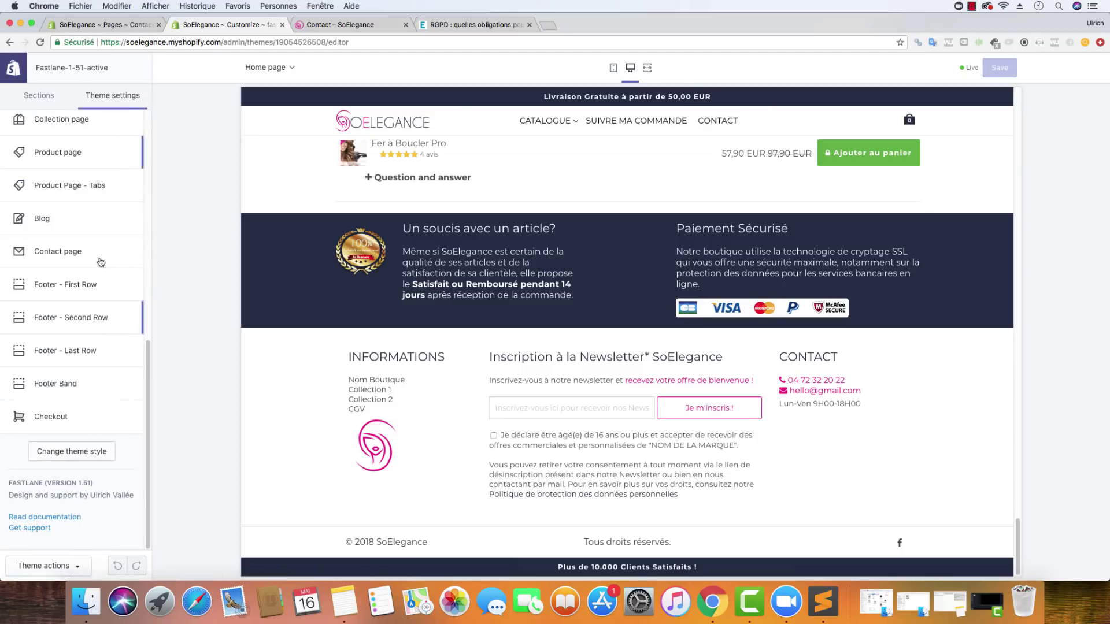
left_click(722, 121)
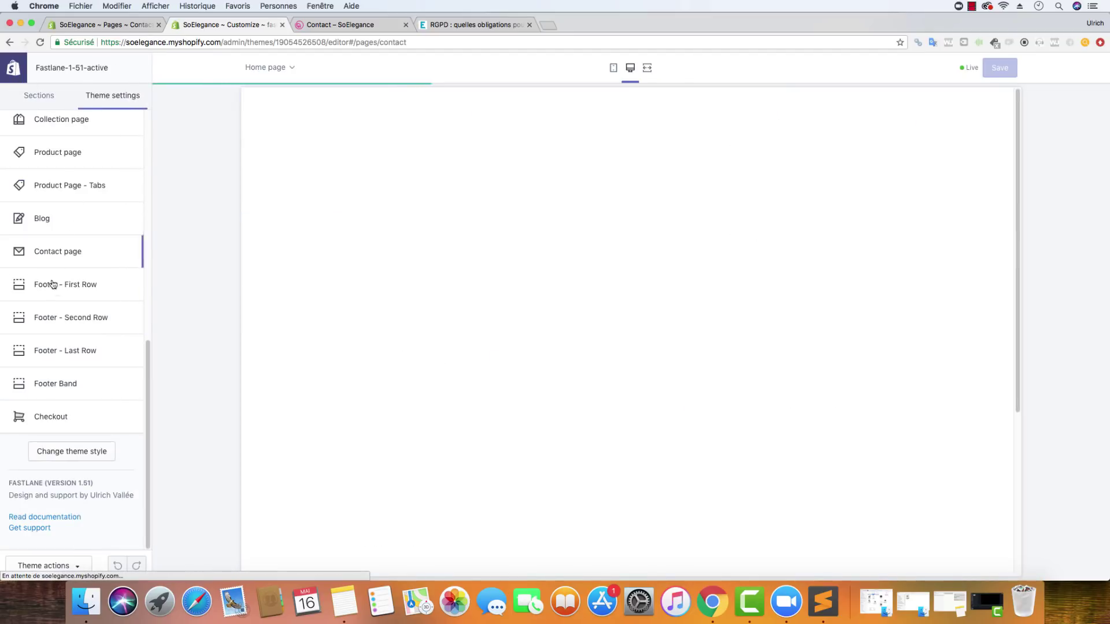
left_click(57, 252)
scroll(117, 307, "down", 3)
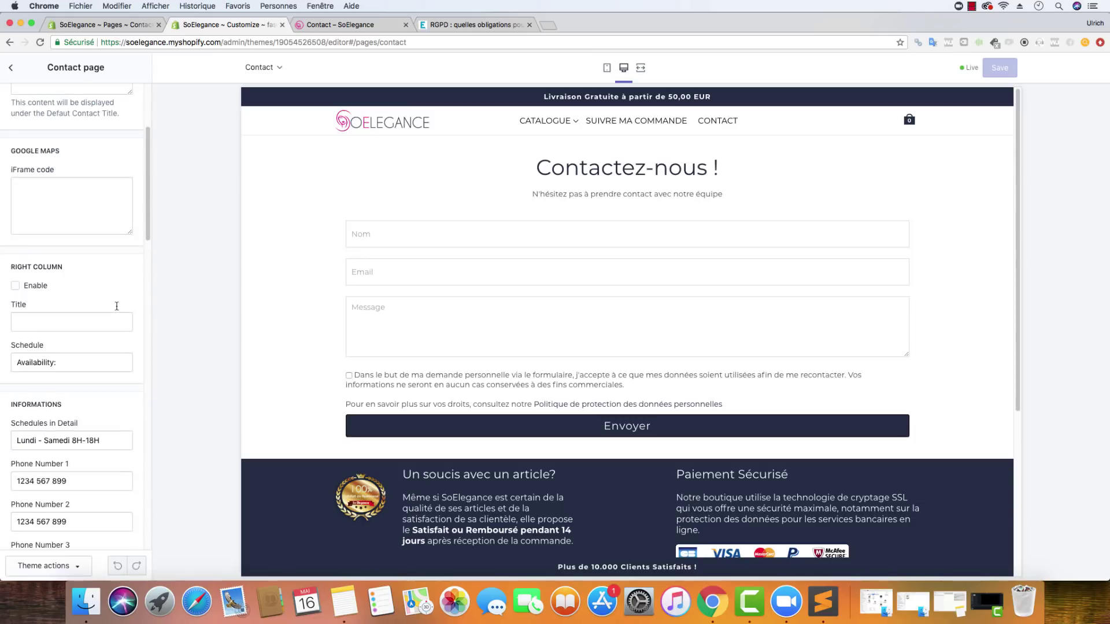
scroll(117, 306, "down", 10)
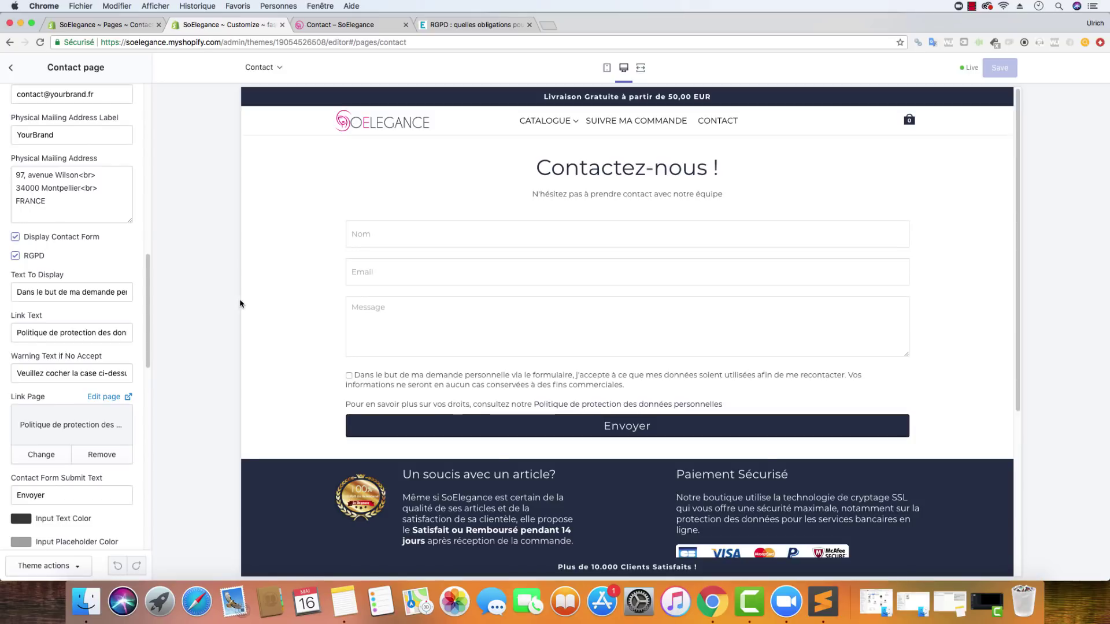
- Compare the contact form's RGPD settings and consent statement with the footer newsletter's consent text in the preview
scroll(248, 303, "down", 5)
scroll(263, 306, "up", 3)
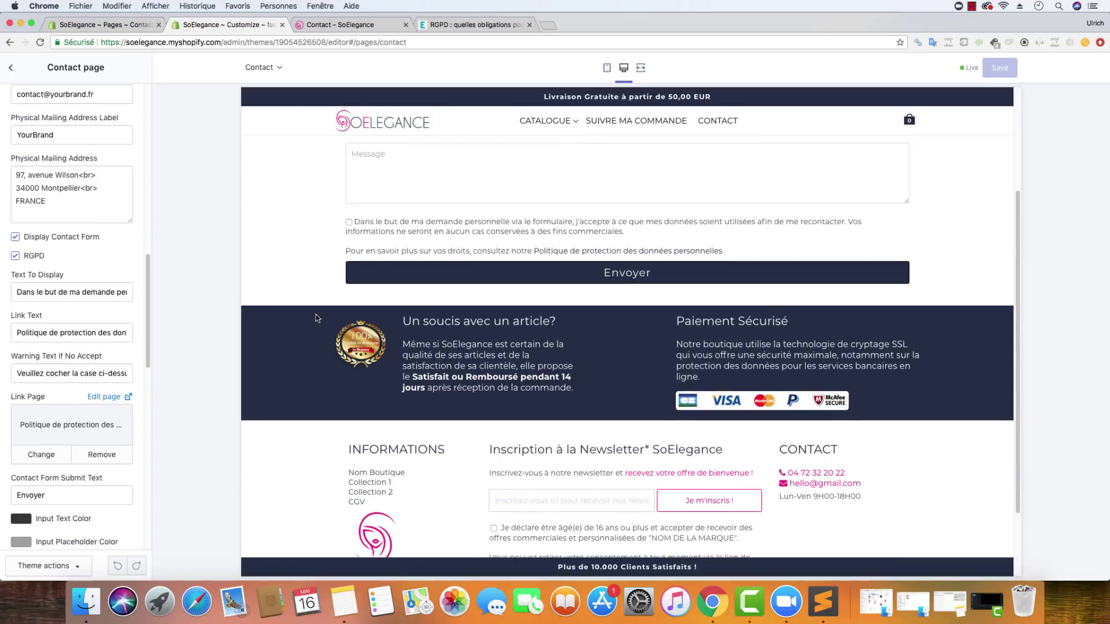
scroll(314, 312, "up", 3)
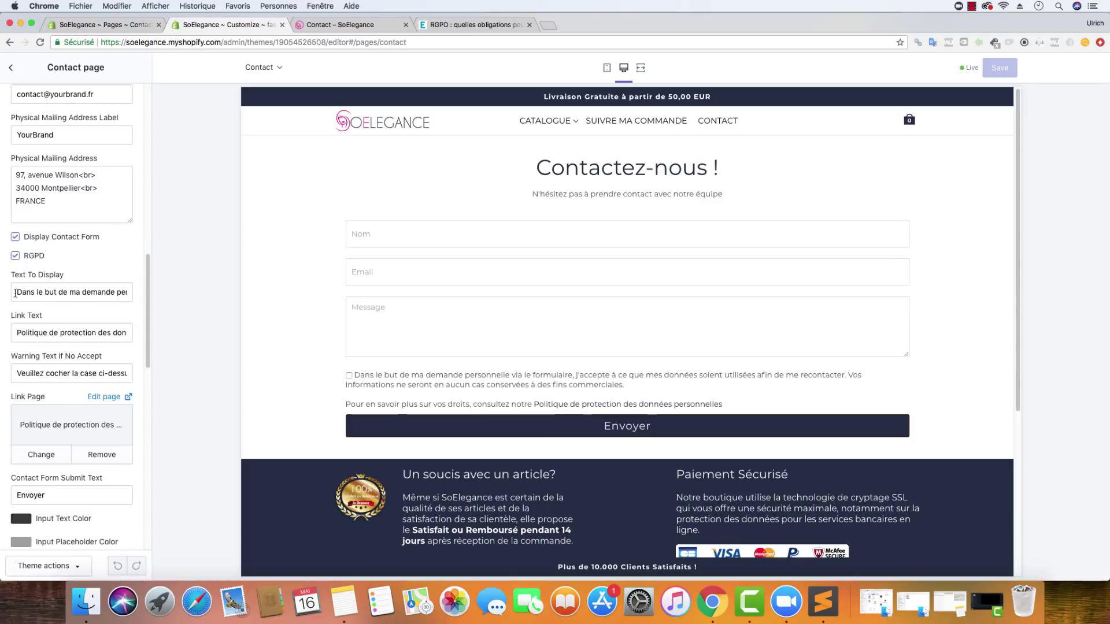
scroll(473, 405, "down", 4)
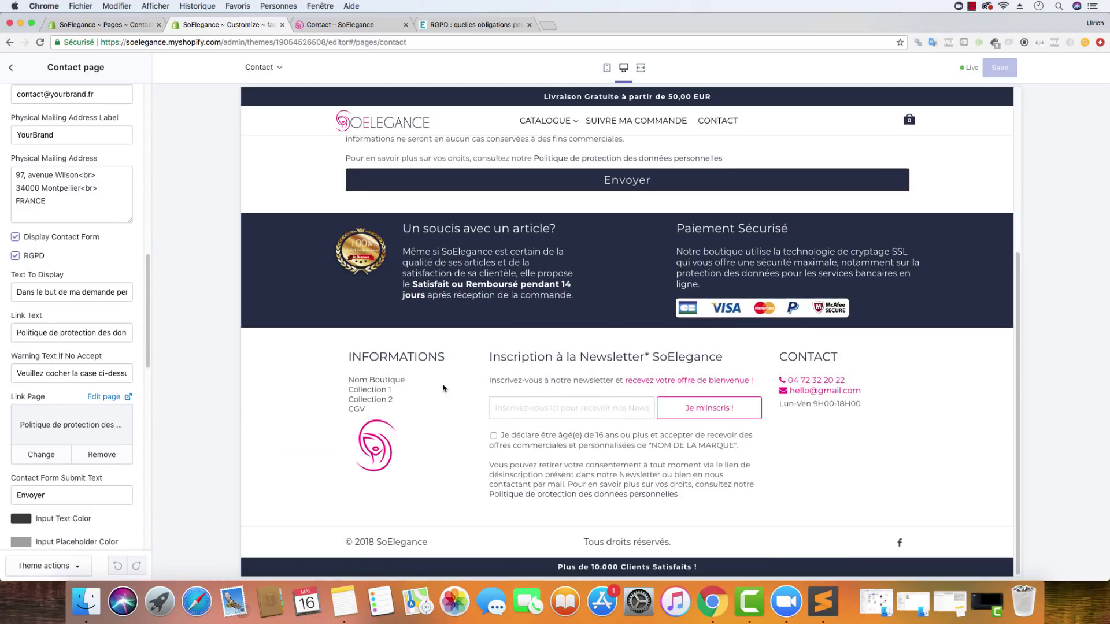
scroll(492, 408, "up", 3)
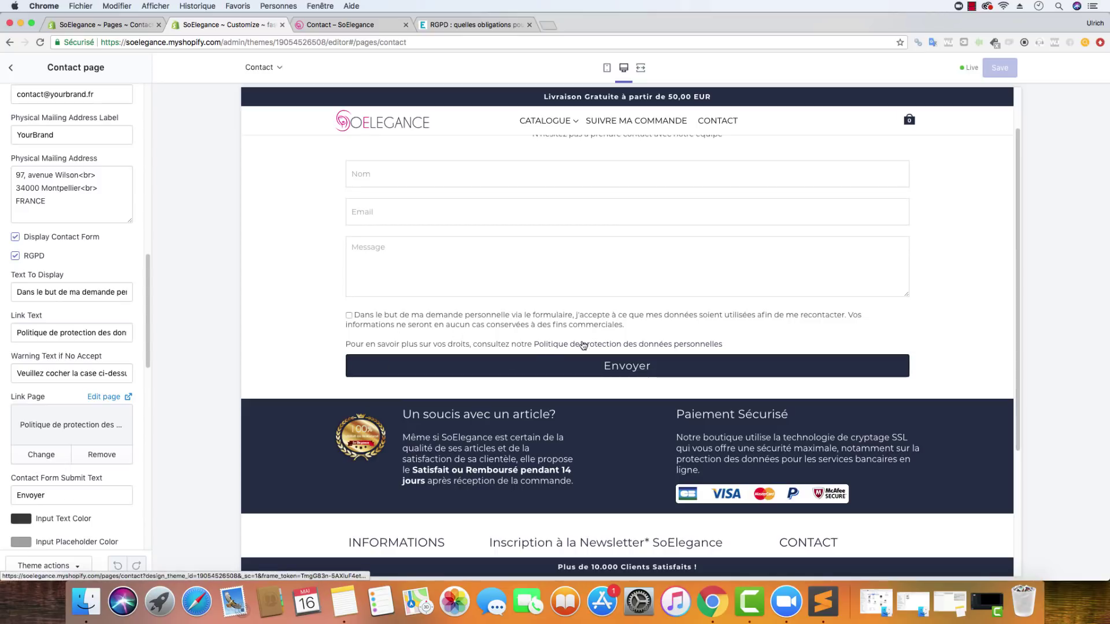
- View and close the "Politique de protection des données personnelles" pop-up from the contact form and from the footer newsletter
left_click(622, 345)
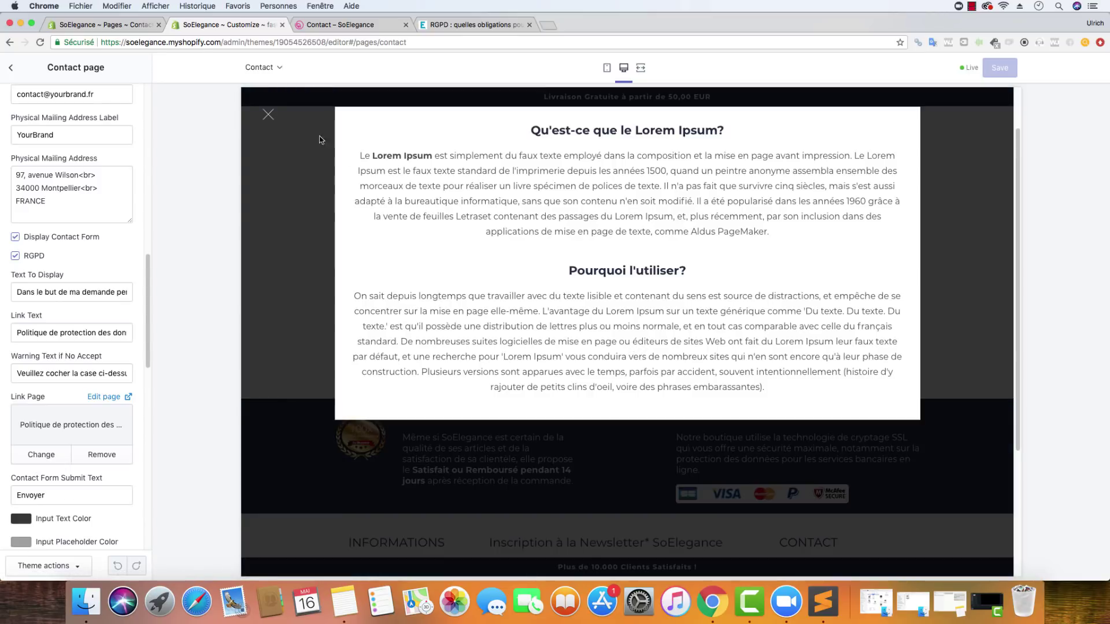
left_click(273, 116)
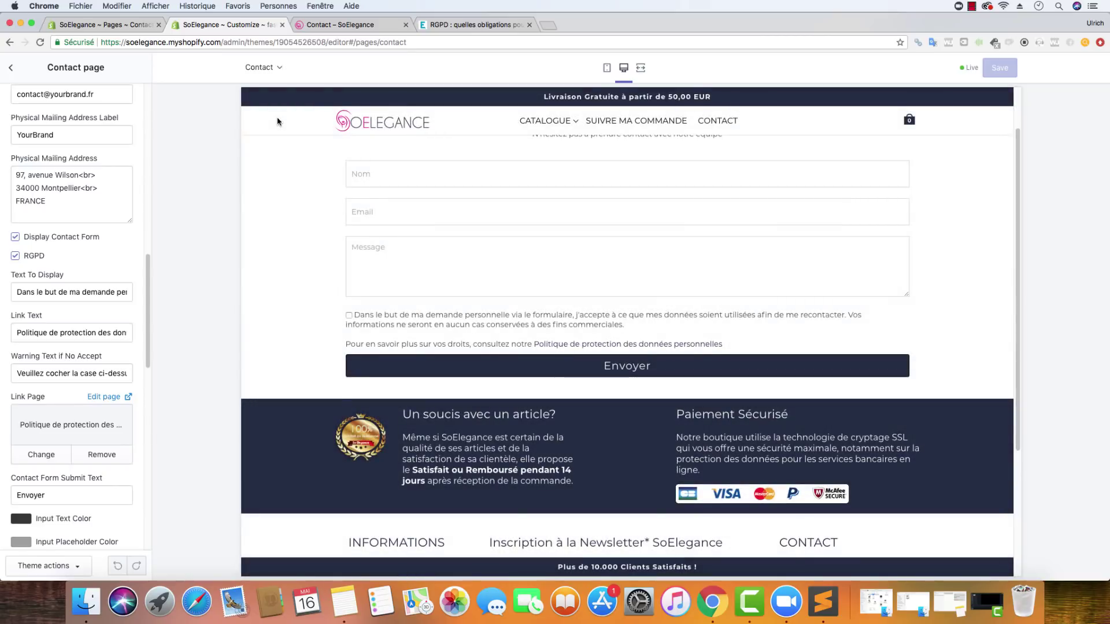
scroll(339, 373, "down", 3)
left_click(665, 496)
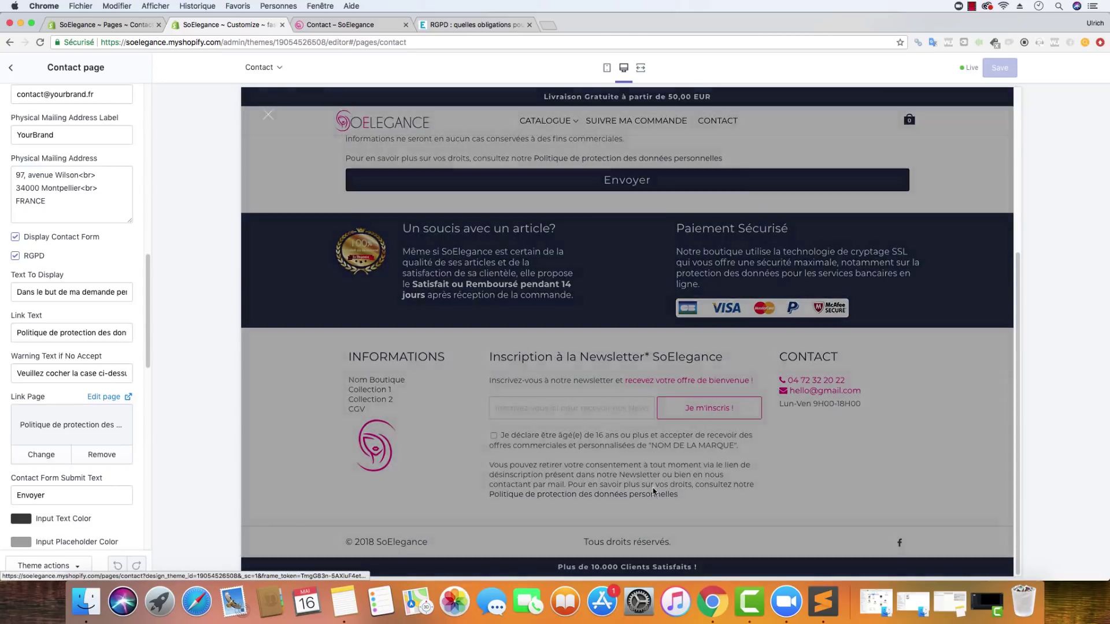
left_click(275, 118)
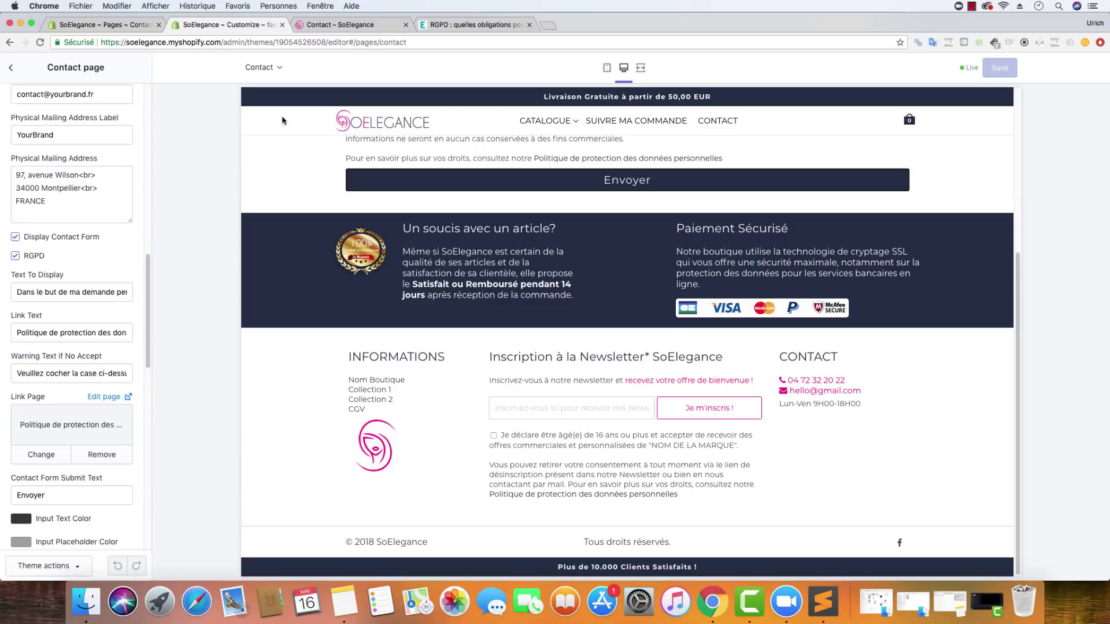
- Fill in the preview's contact form with a test name, test e-mail and message "qfqsdfqsf", and submit it without accepting the consent statement
left_click(567, 406)
left_click(598, 181)
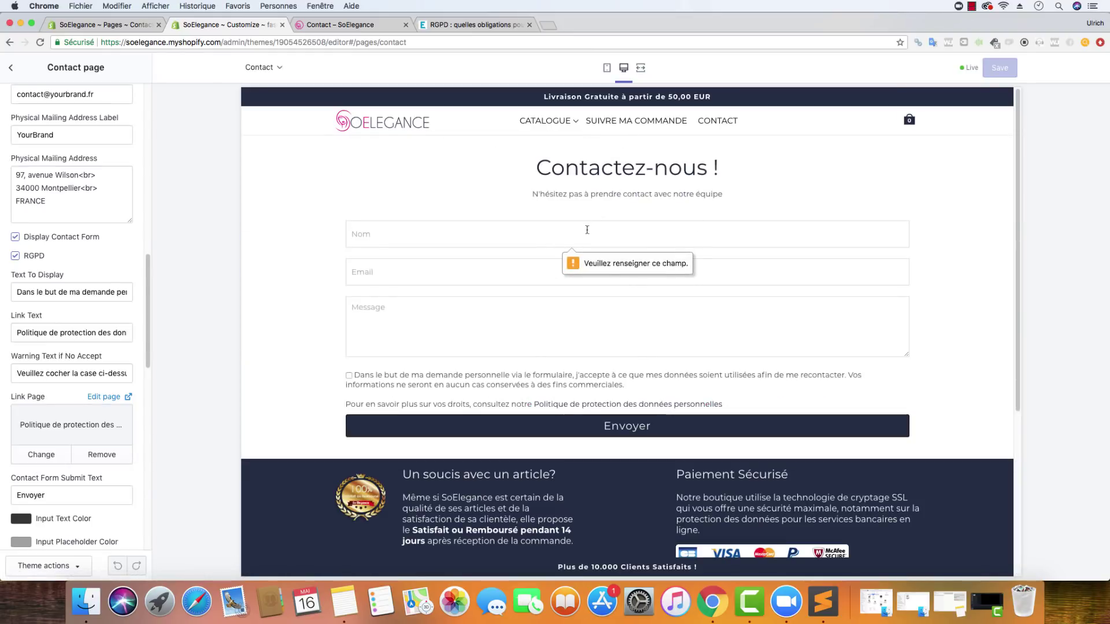
left_click(597, 235)
type("sqdfq")
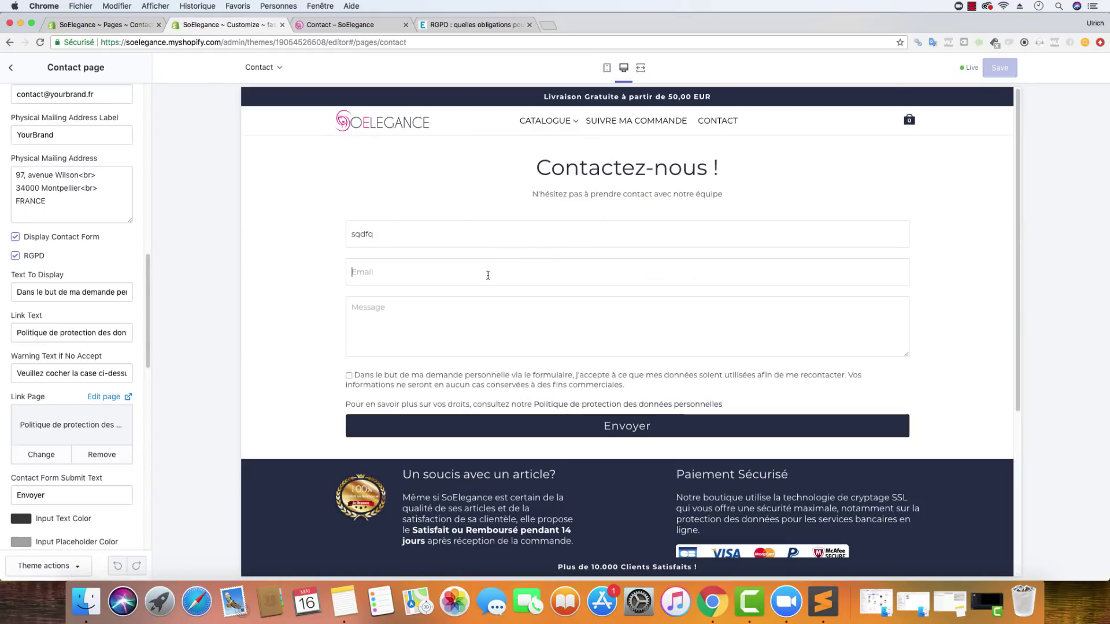
left_click(488, 275)
left_click(446, 293)
left_click(450, 313)
type("qfqsdfqsf")
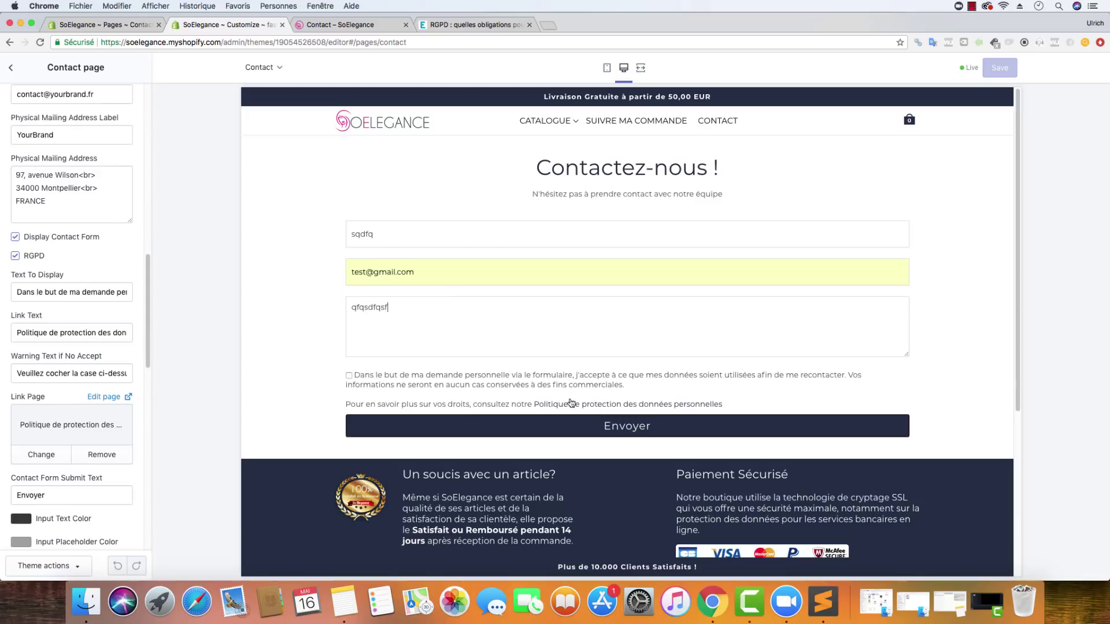
left_click(456, 418)
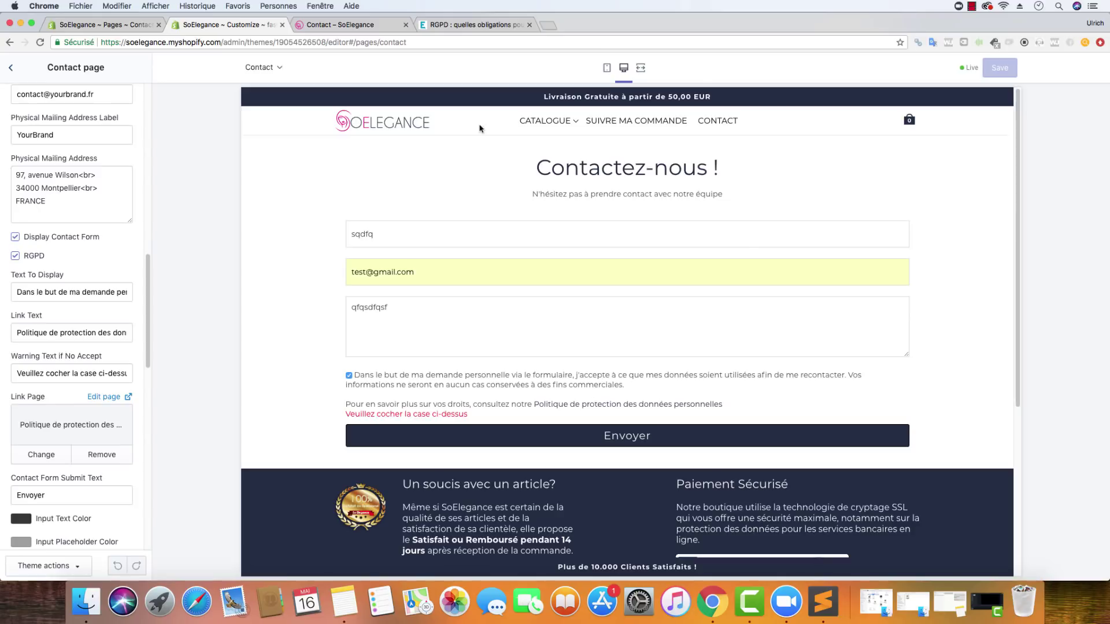
- Switch to the live storefront, add the Fer à Boucler Pro to the cart and open the cart page
mouse_move(914, 126)
left_click(353, 25)
mouse_move(479, 86)
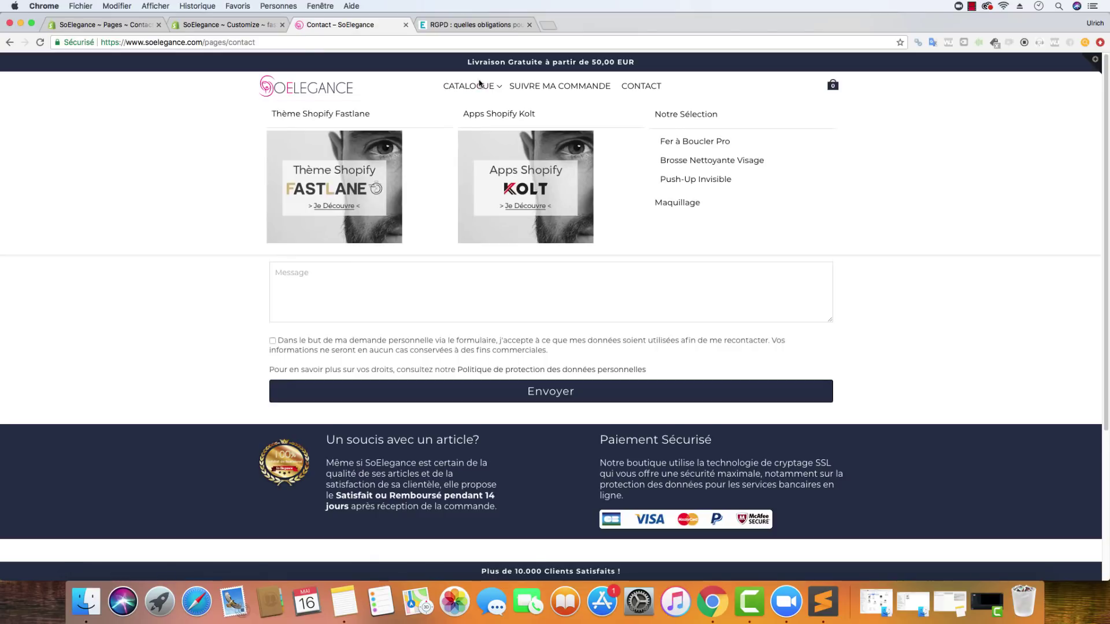
left_click(714, 145)
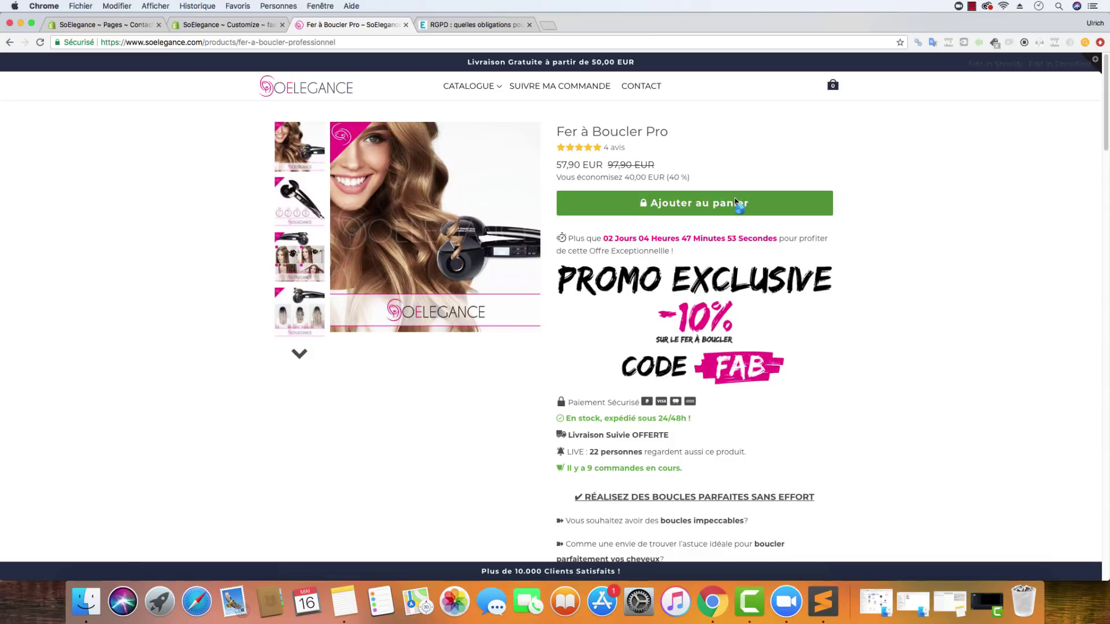
left_click(738, 204)
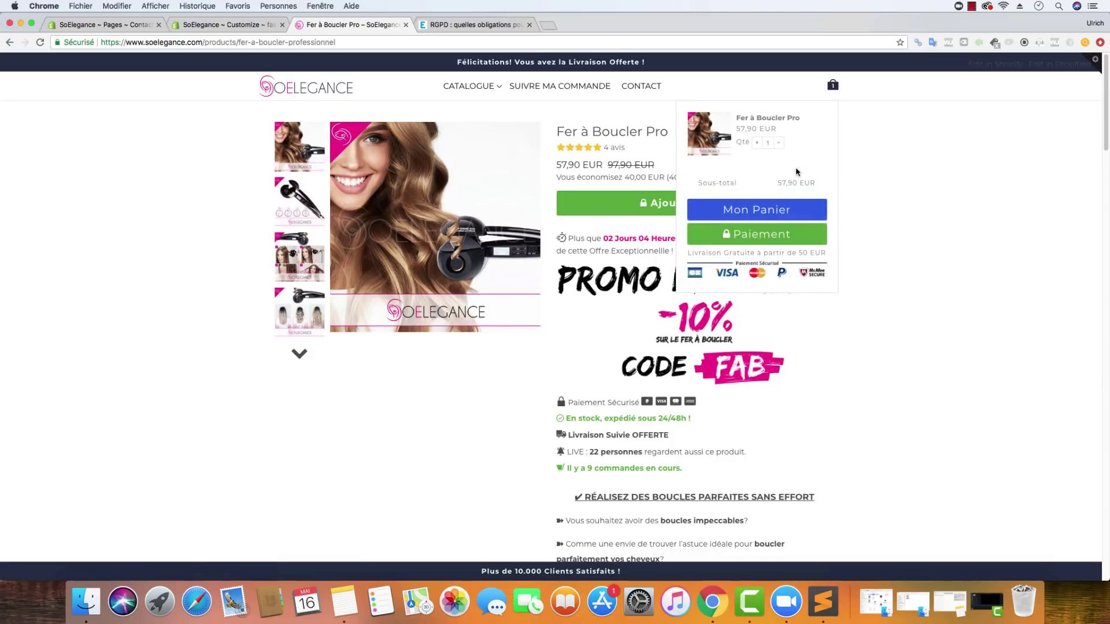
left_click(780, 211)
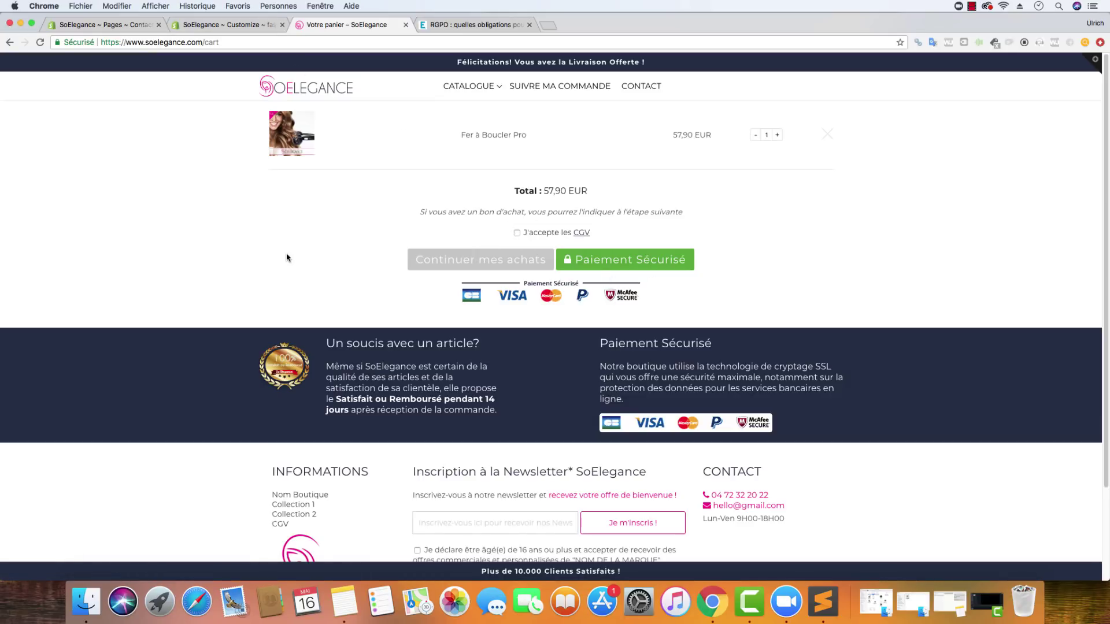
- Return to the theme customizer and open the Cart theme settings at the RGPD options
left_click(232, 24)
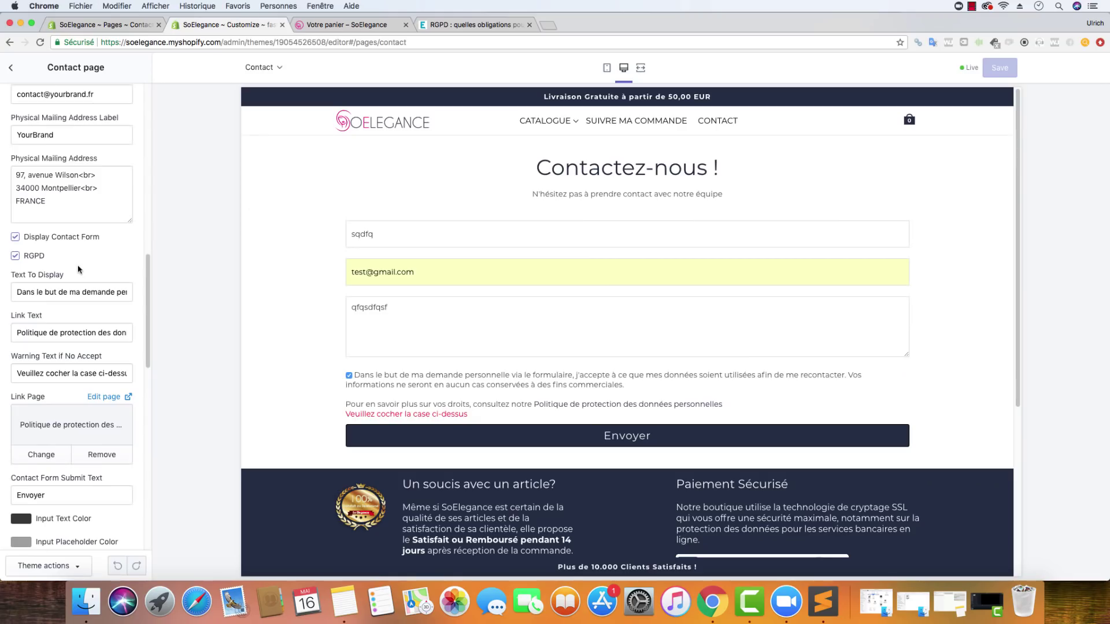
left_click(11, 68)
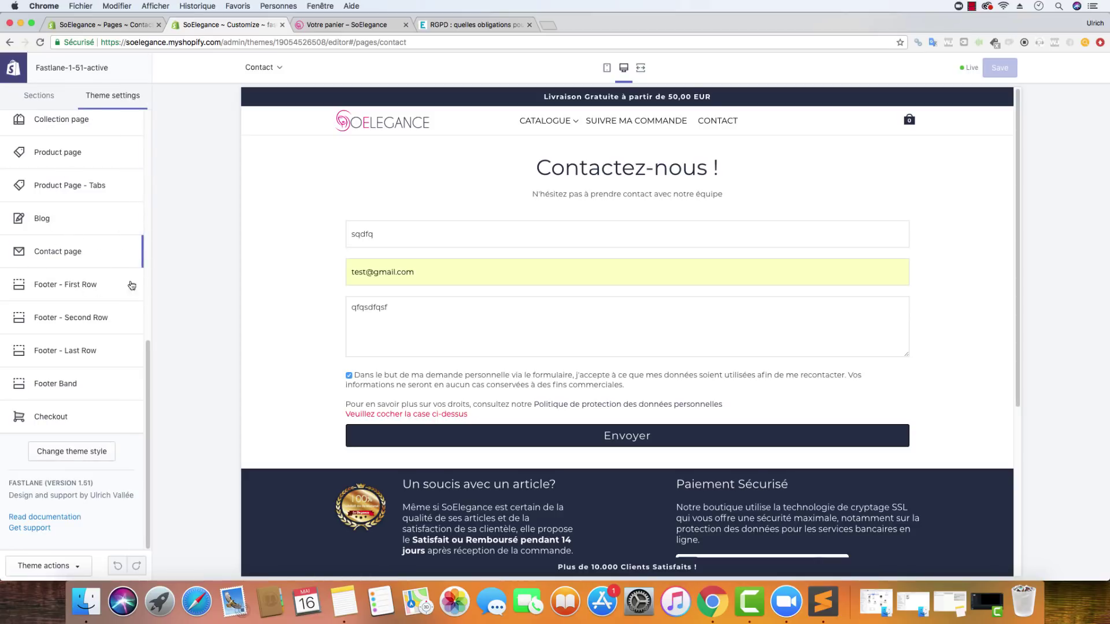
left_click_drag(150, 386, 123, 238)
scroll(104, 237, "down", 5)
scroll(81, 235, "up", 10)
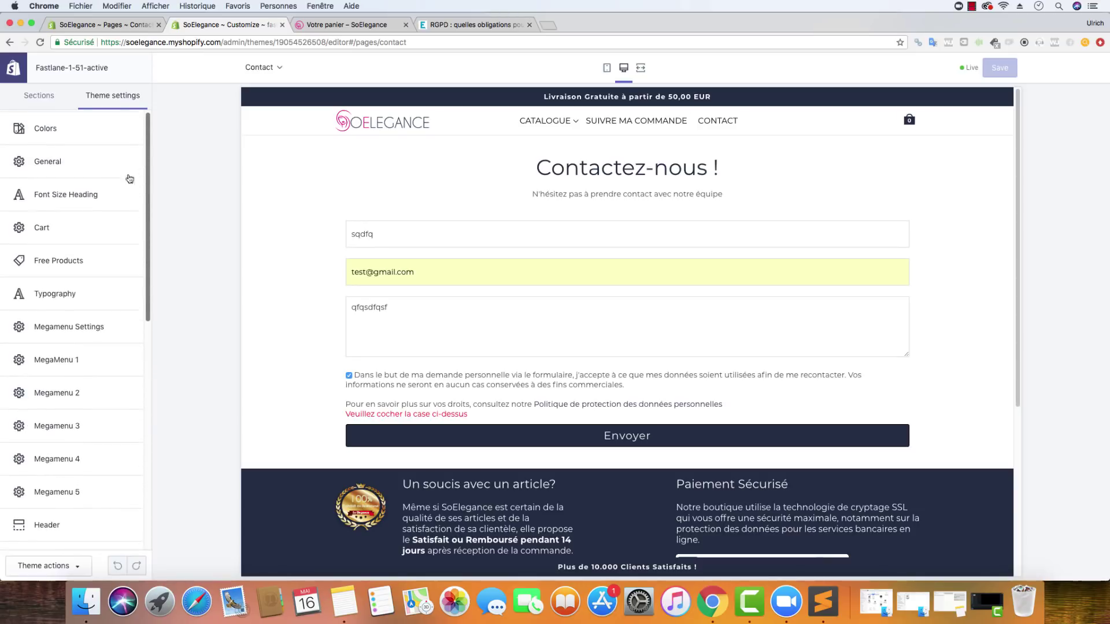
left_click(70, 234)
scroll(90, 278, "down", 15)
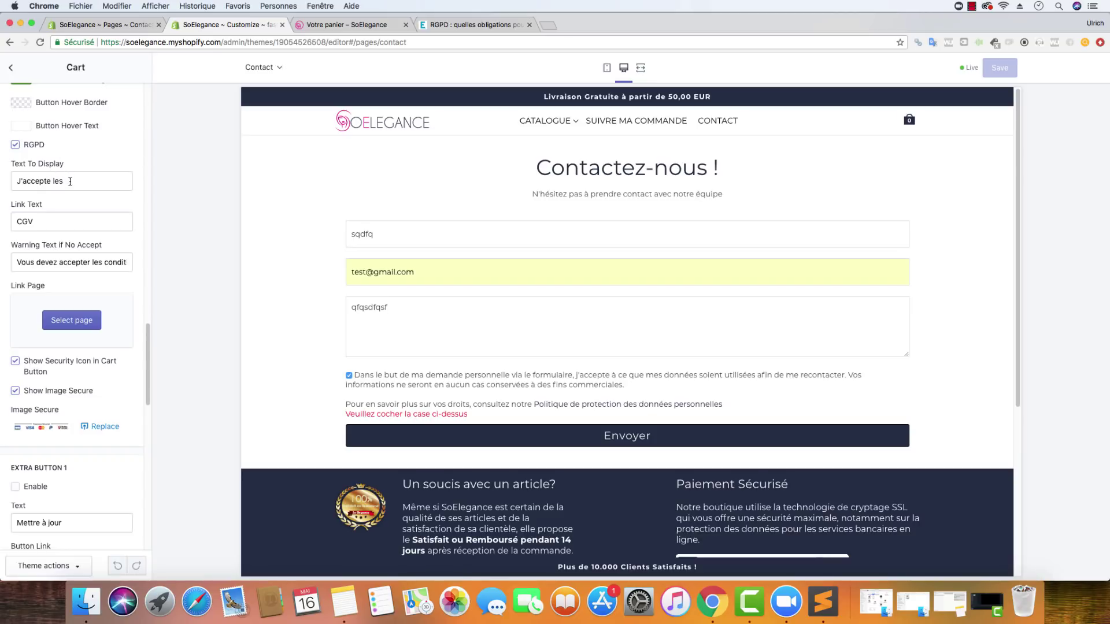
- Compare the Cart settings' "Text To Display" with the consent line on the live storefront's cart page
triple_click(41, 180)
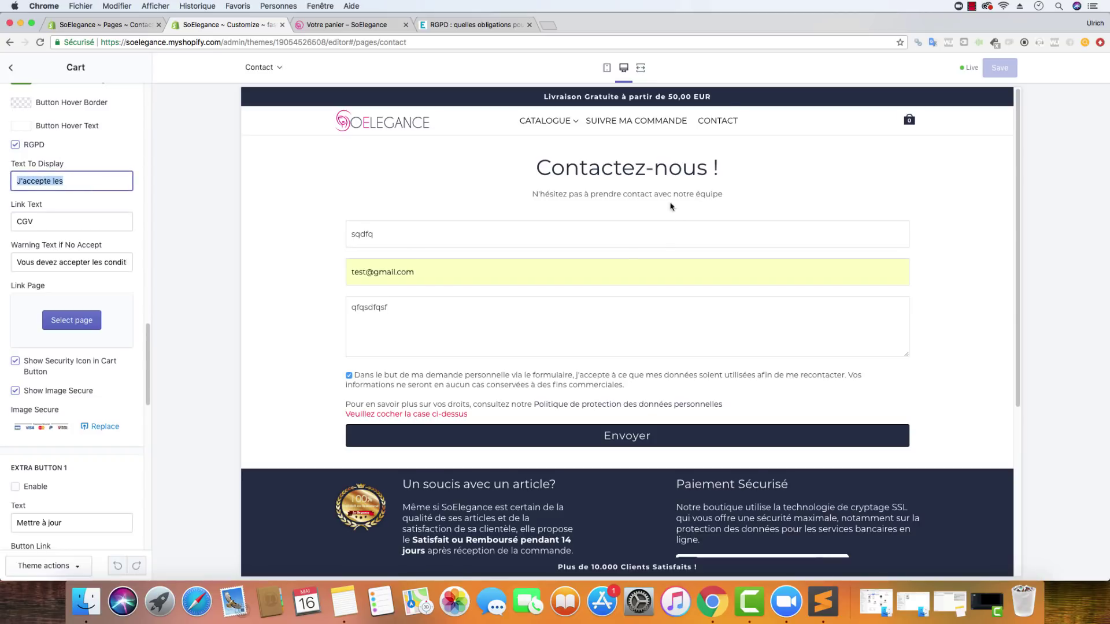
left_click(370, 24)
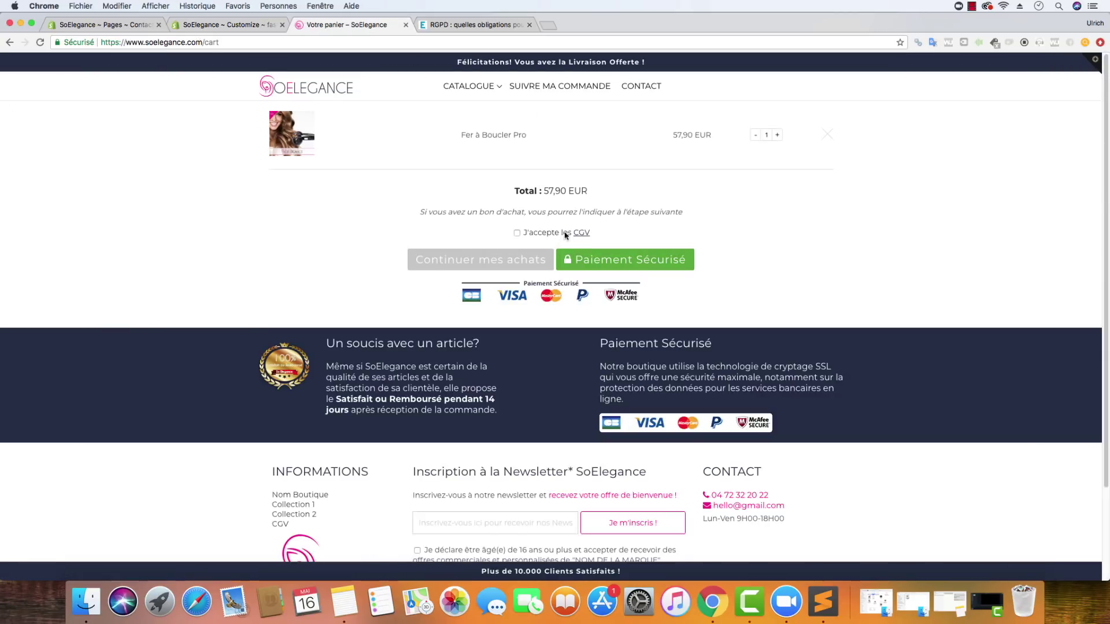
left_click_drag(571, 233, 527, 234)
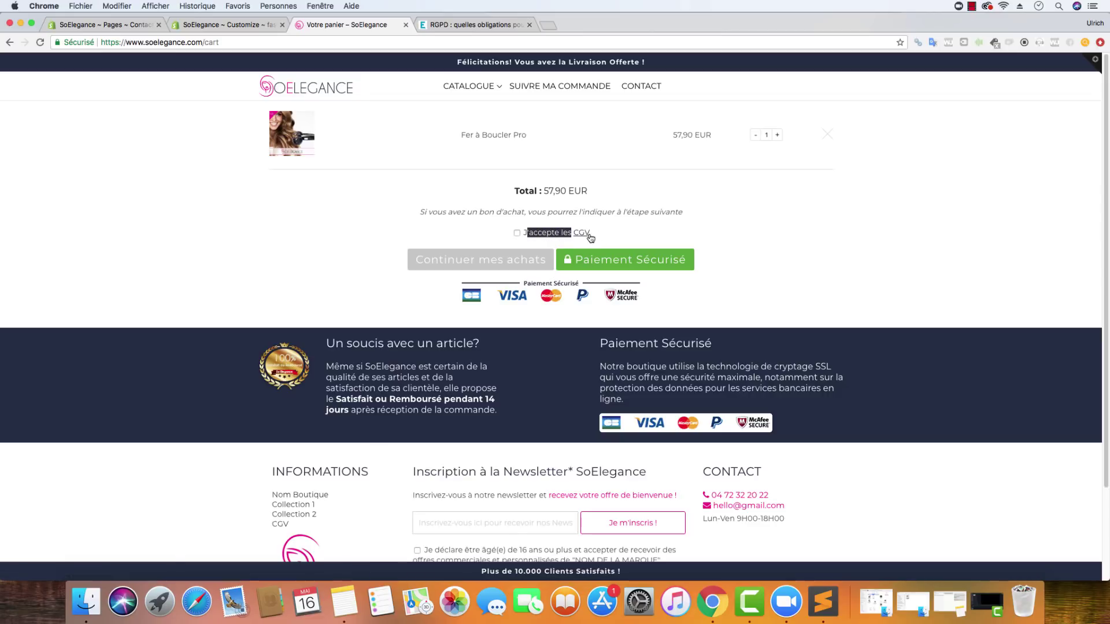
- Examine the cart's RGPD Link Text in the customizer and the pages available for its Link Page, leaving without choosing one
left_click(196, 28)
left_click_drag(53, 222, 13, 223)
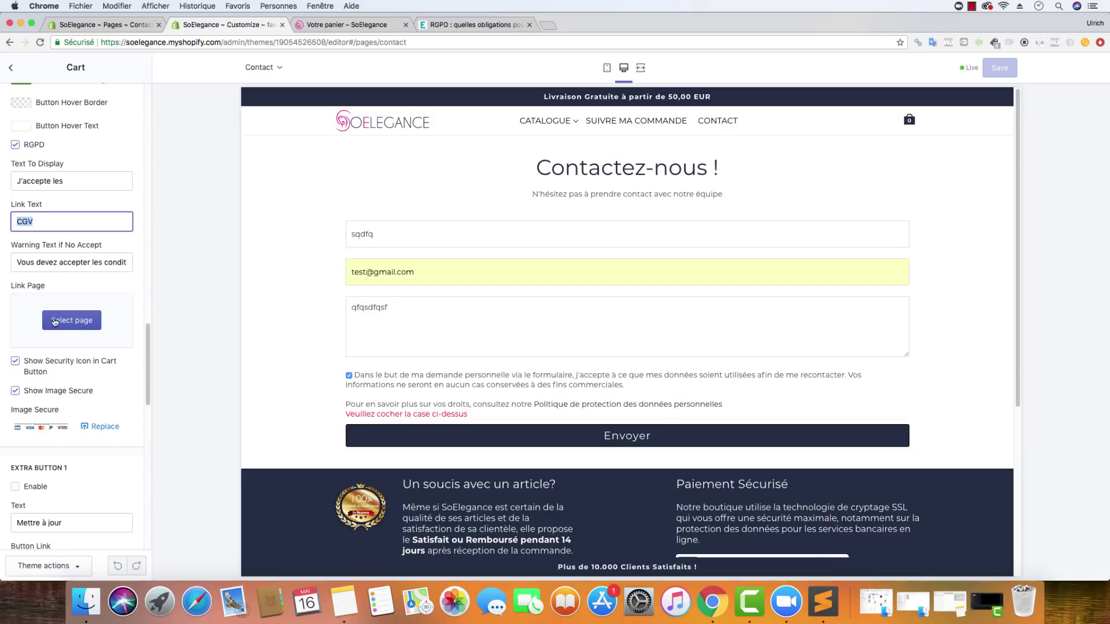
left_click(76, 326)
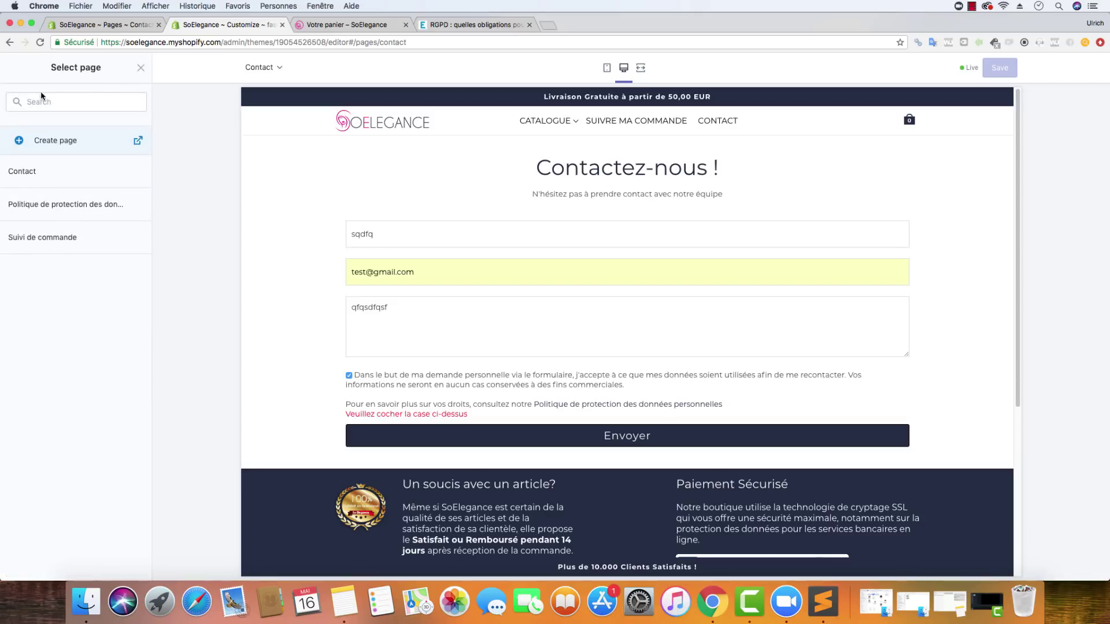
left_click(141, 67)
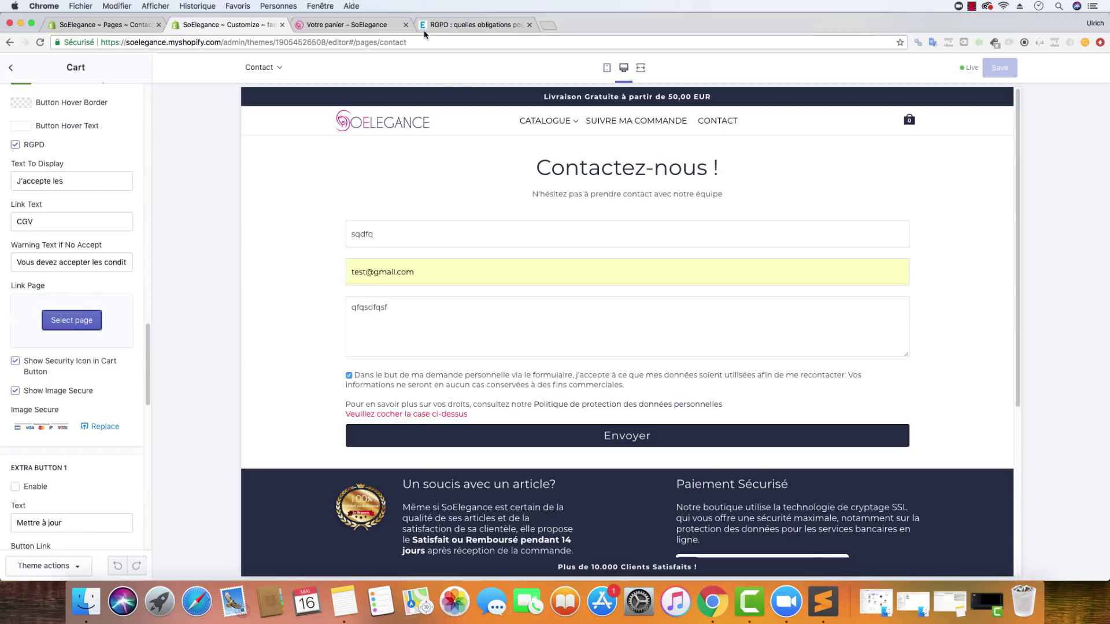
- On the live storefront's cart page, open the CGV link beside the consent checkbox and close its overlay
left_click(352, 24)
left_click(586, 232)
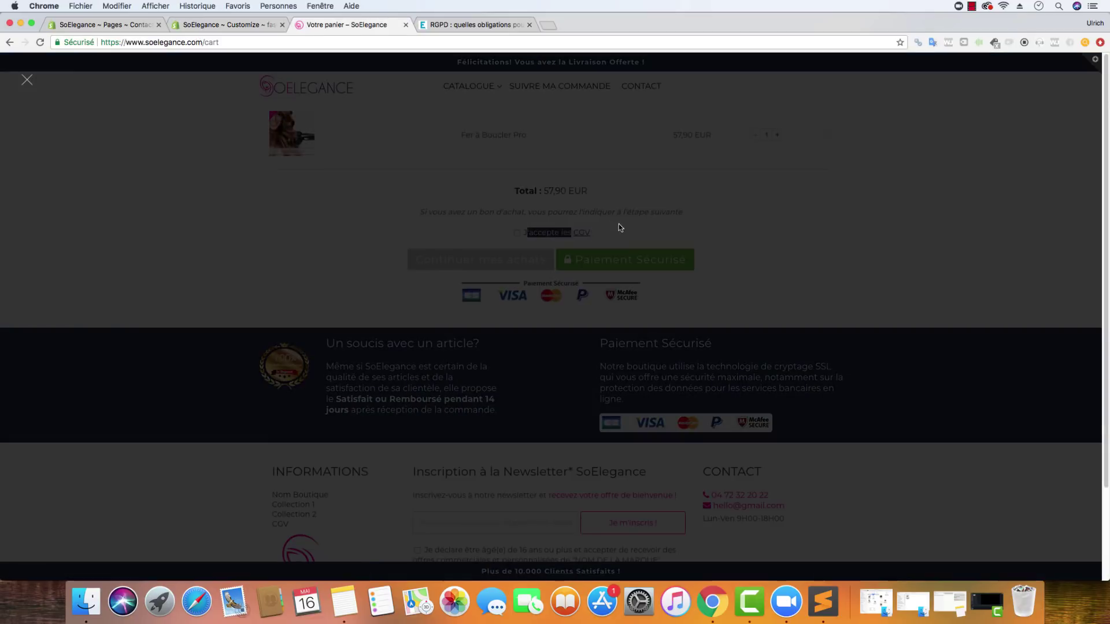
left_click(27, 80)
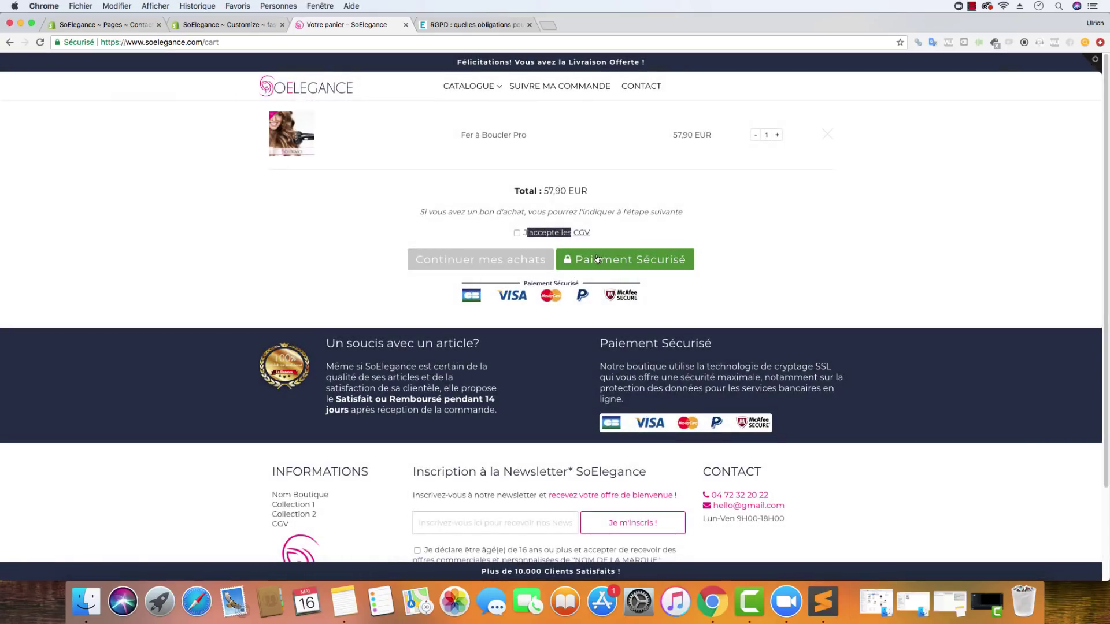
- Try the secure payment without accepting the CGV, and compare the cart's warning with the customizer's "Warning Text if No Accept"
left_click(598, 259)
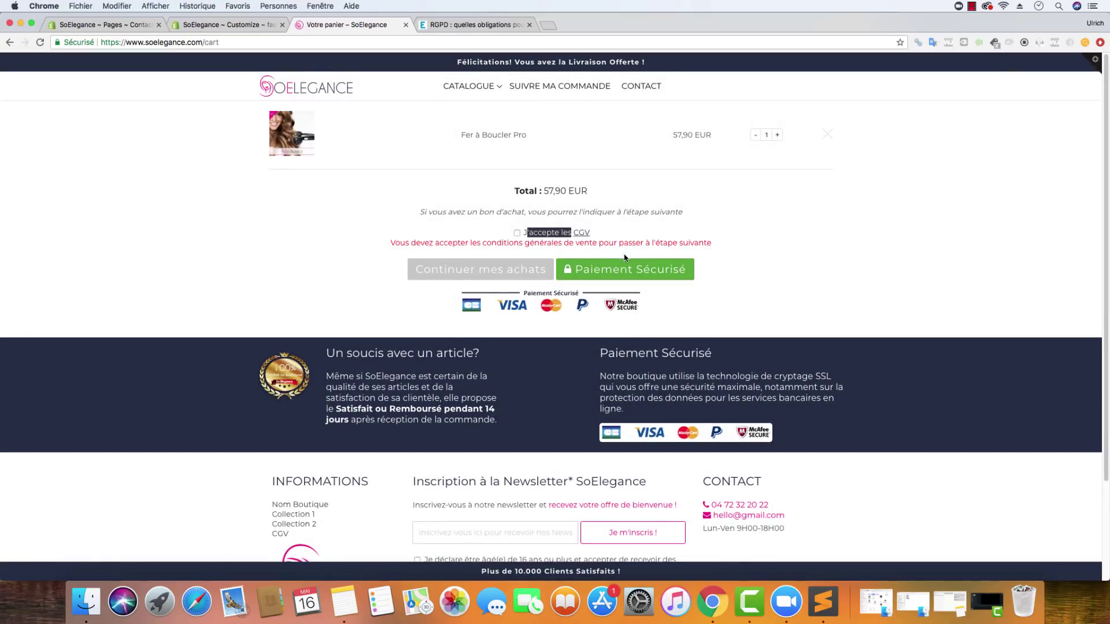
left_click(228, 25)
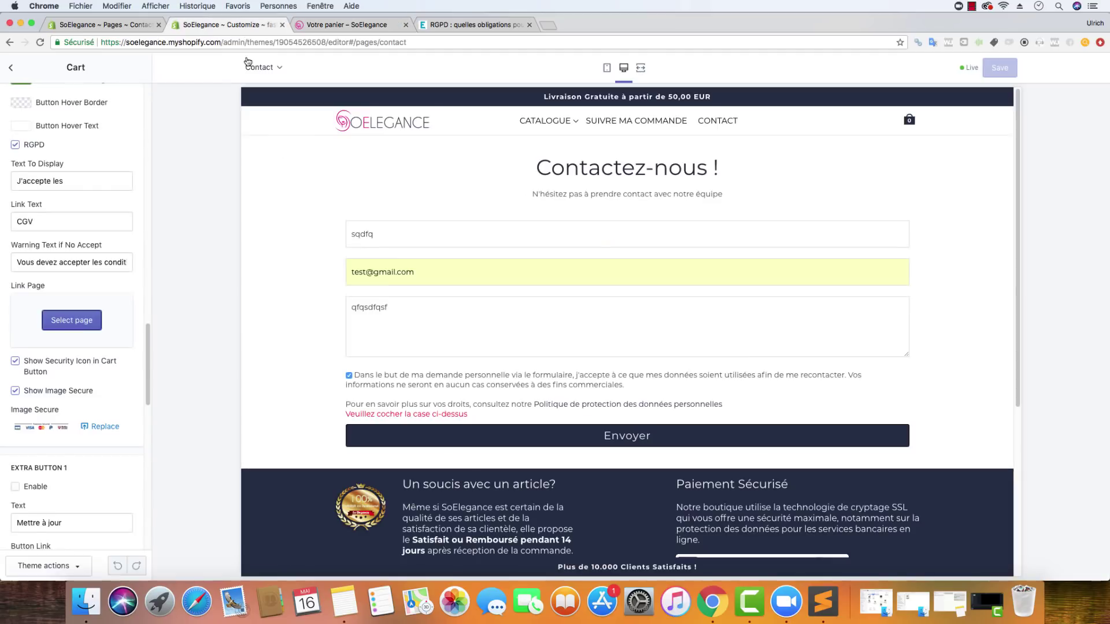
left_click_drag(16, 261, 189, 259)
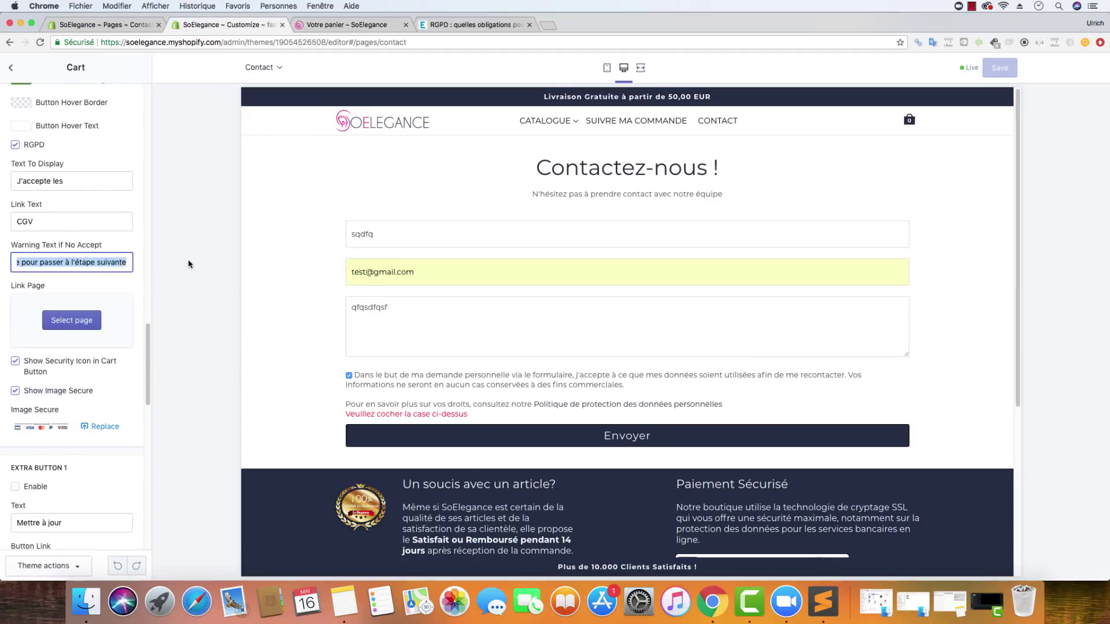
left_click(140, 245)
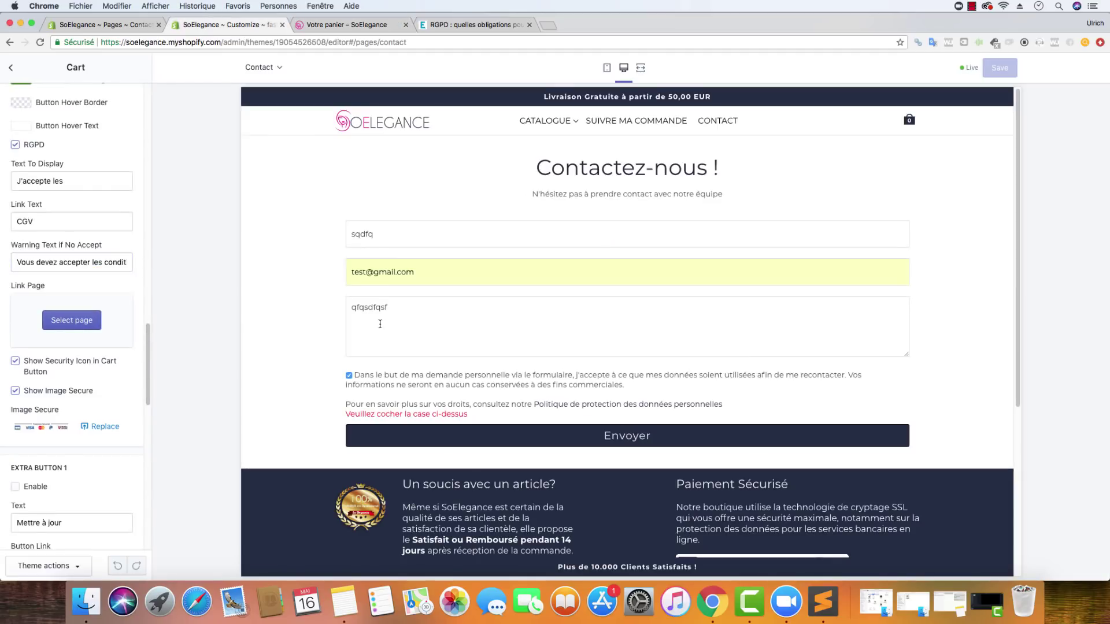